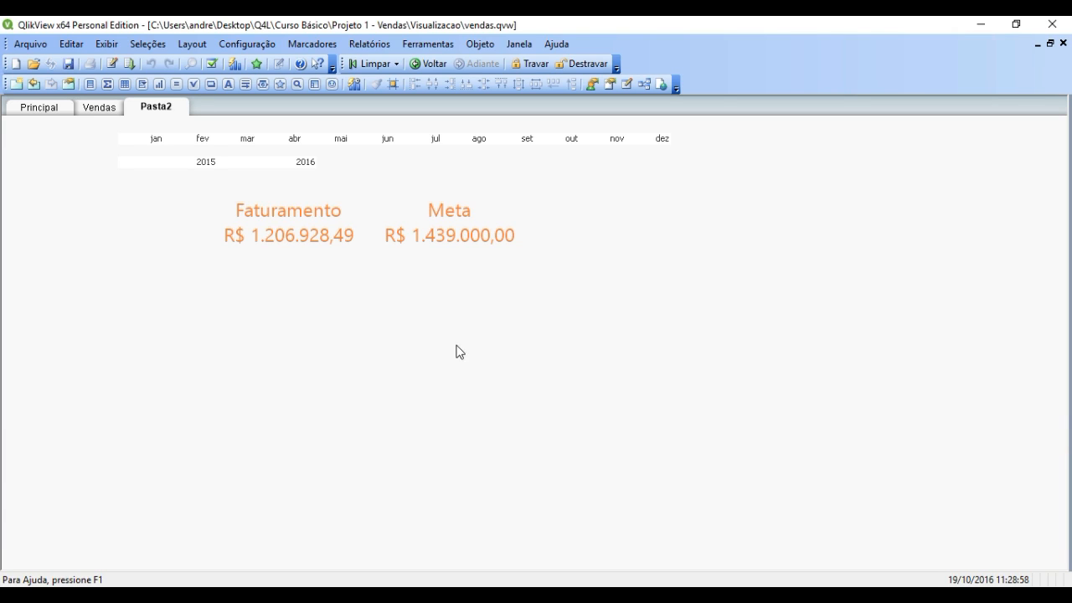
- Start a new chart on the Pasta2 sheet with the gauge type (Gráfico de Mostrador) and continue to its dimensions
{"action": "right_click", "coordinate": [392, 338]}
{"action": "mouse_move", "coordinate": [512, 388]}
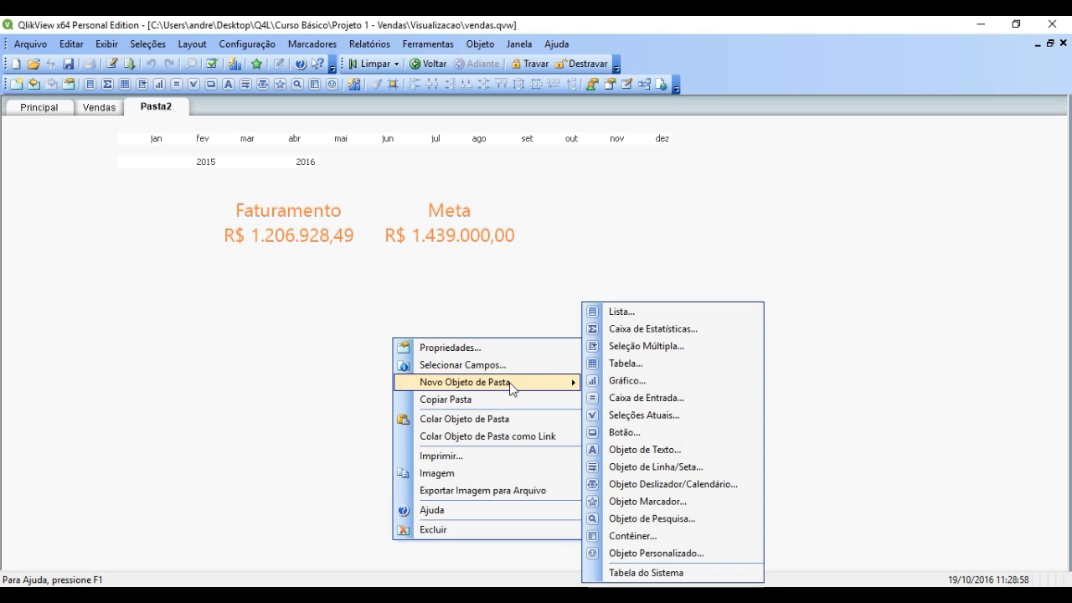
{"action": "left_click", "coordinate": [641, 381]}
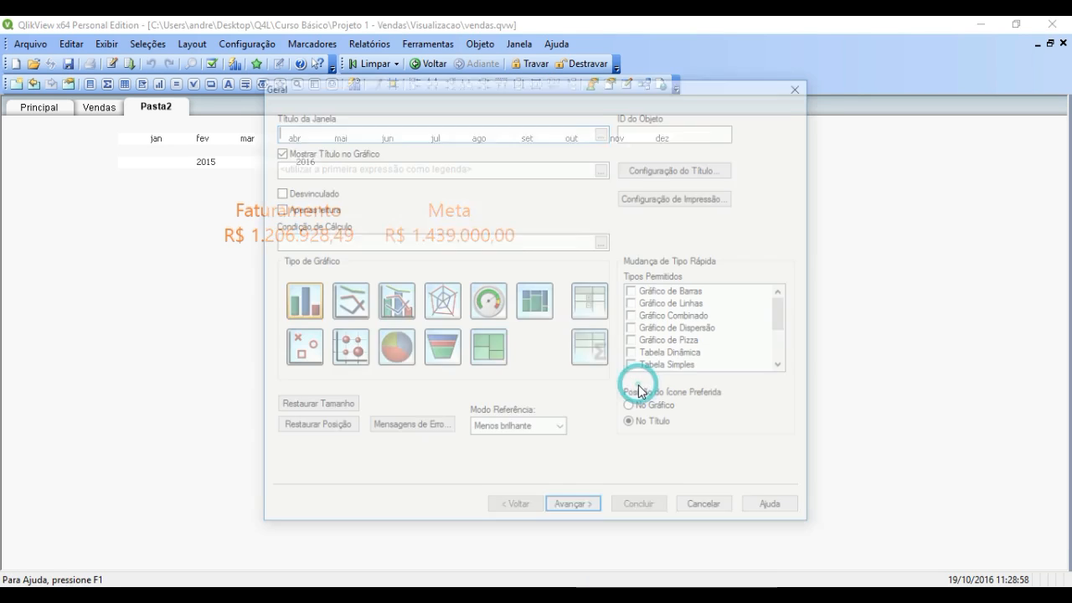
{"action": "left_click", "coordinate": [488, 308]}
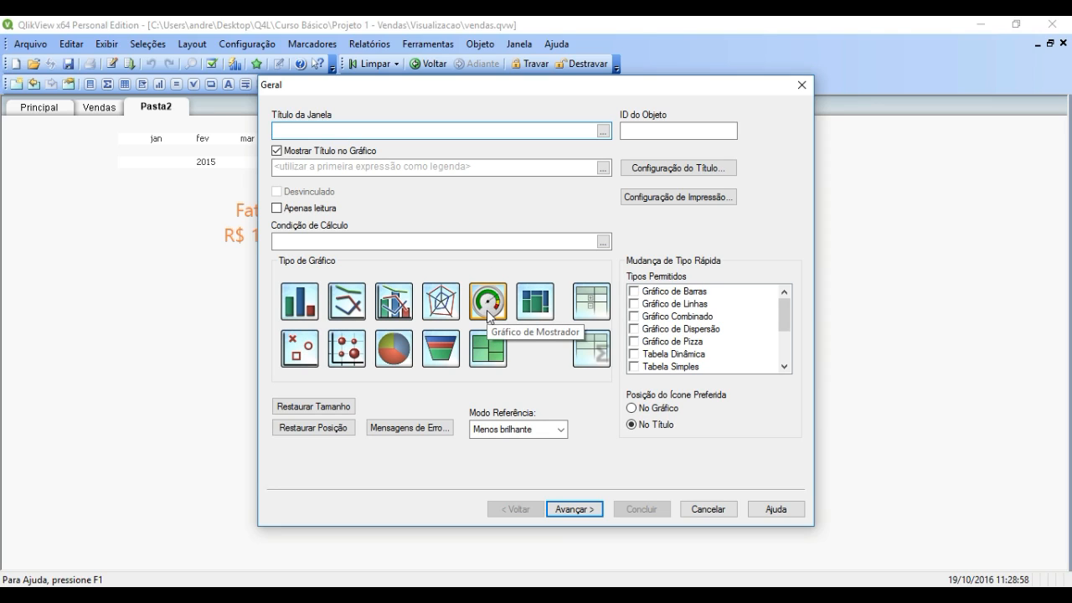
{"action": "left_click", "coordinate": [578, 509]}
- Finish creating the gauge chart without any dimension and place it on the sheet below and beyond the Meta figure
{"action": "left_click_drag", "start_coordinate": [484, 109], "coordinate": [402, 304]}
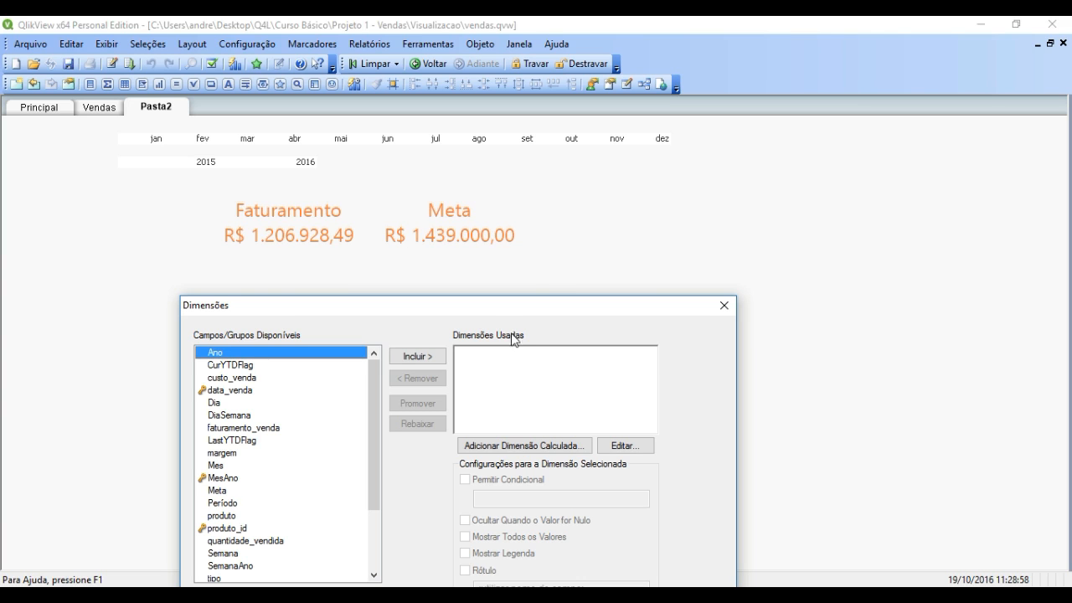
{"action": "left_click_drag", "start_coordinate": [493, 310], "coordinate": [824, 107]}
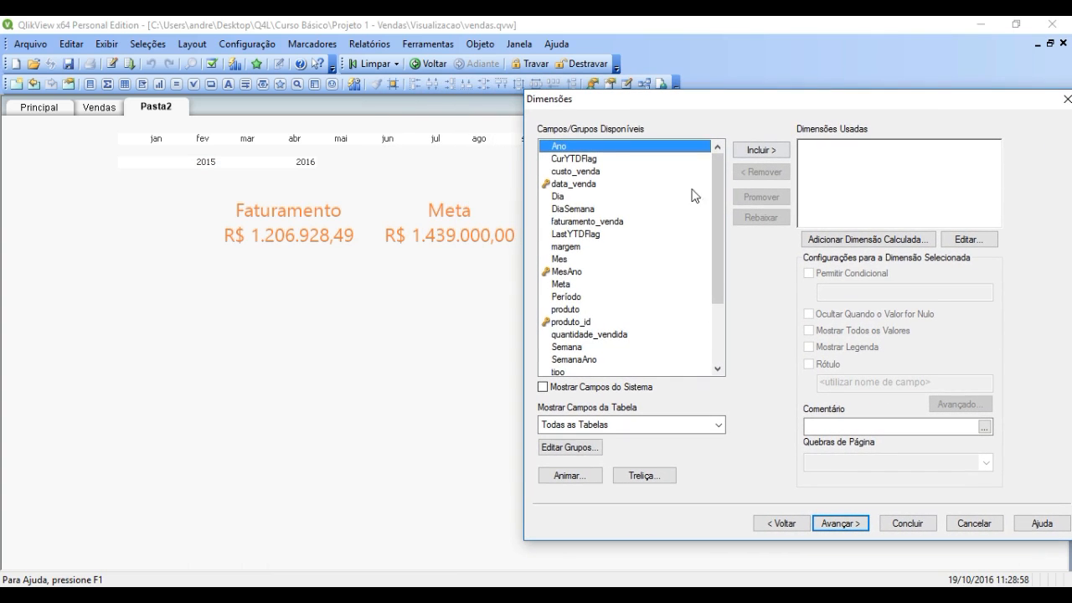
{"action": "scroll", "coordinate": [725, 178], "scroll_direction": "down", "scroll_amount": 1}
{"action": "scroll", "coordinate": [725, 177], "scroll_direction": "up", "scroll_amount": 1}
{"action": "left_click", "coordinate": [624, 147]}
{"action": "left_click", "coordinate": [907, 522]}
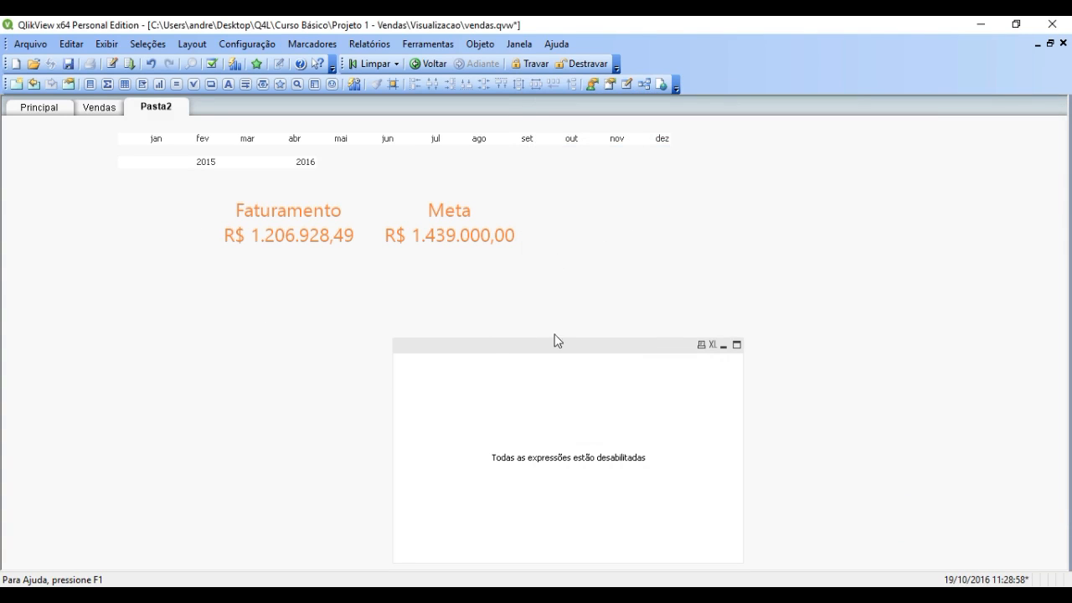
{"action": "left_click_drag", "start_coordinate": [544, 346], "coordinate": [837, 136]}
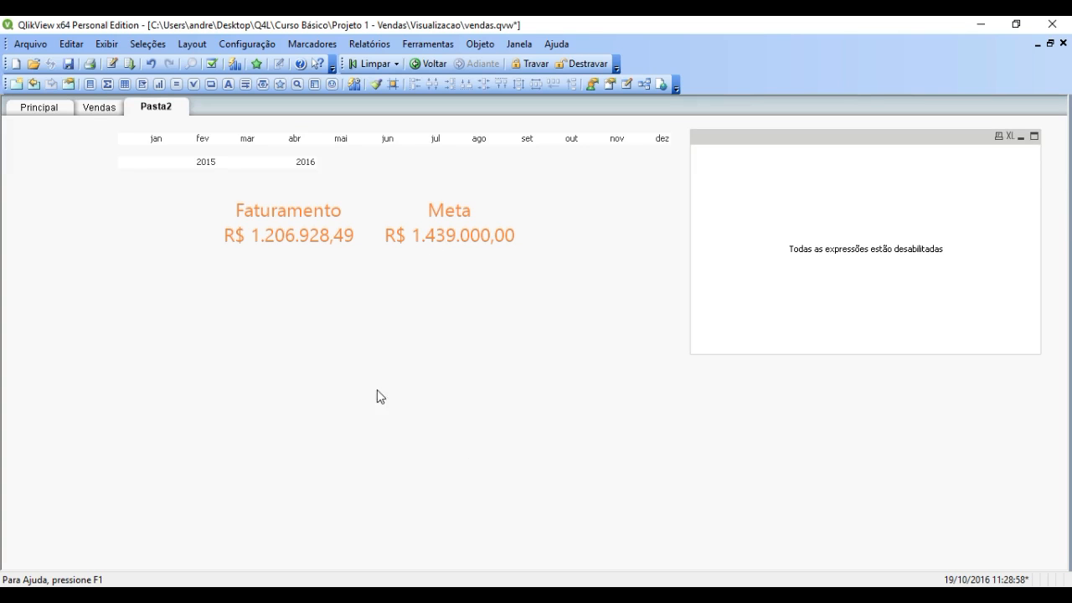
{"action": "left_click_drag", "start_coordinate": [866, 149], "coordinate": [717, 277]}
- Open the empty gauge chart's properties and add a new expression to it
{"action": "right_click", "coordinate": [722, 274]}
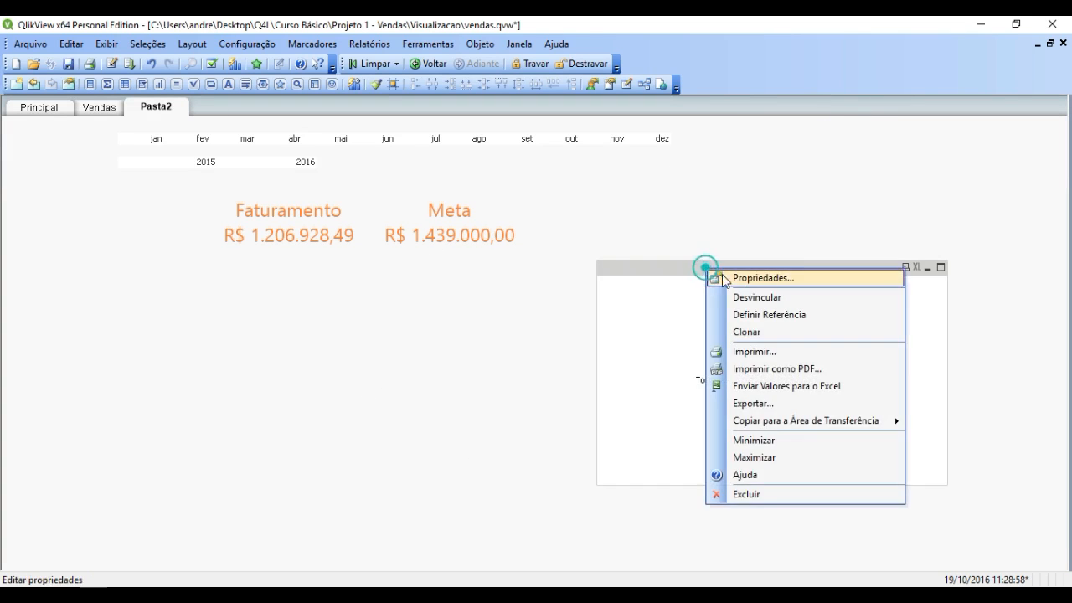
{"action": "left_click", "coordinate": [737, 277]}
{"action": "left_click_drag", "start_coordinate": [512, 94], "coordinate": [783, 113]}
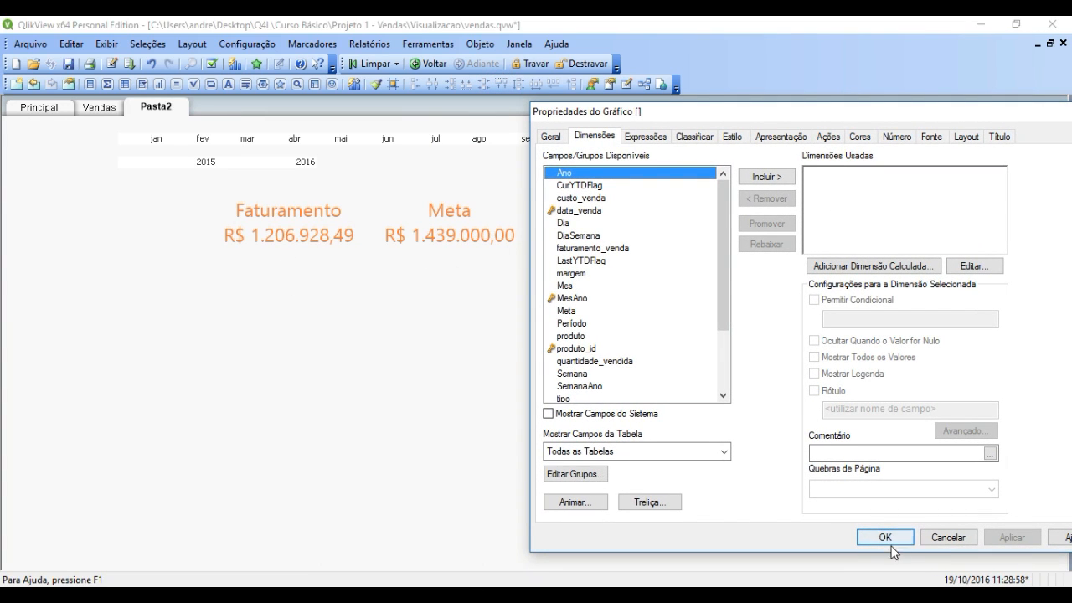
{"action": "left_click", "coordinate": [810, 177]}
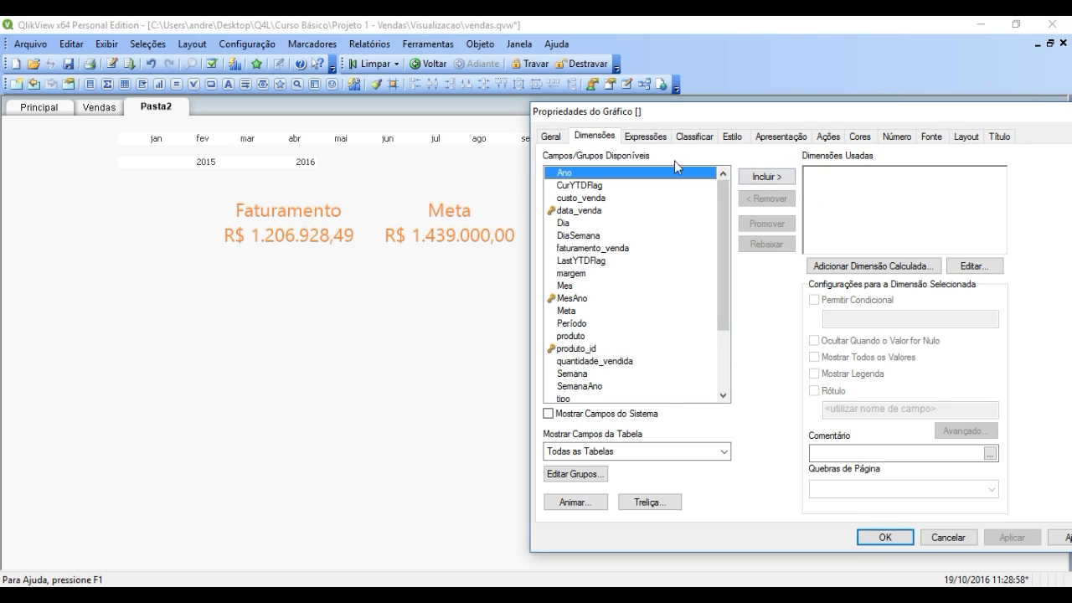
{"action": "left_click", "coordinate": [645, 137]}
{"action": "left_click", "coordinate": [676, 200]}
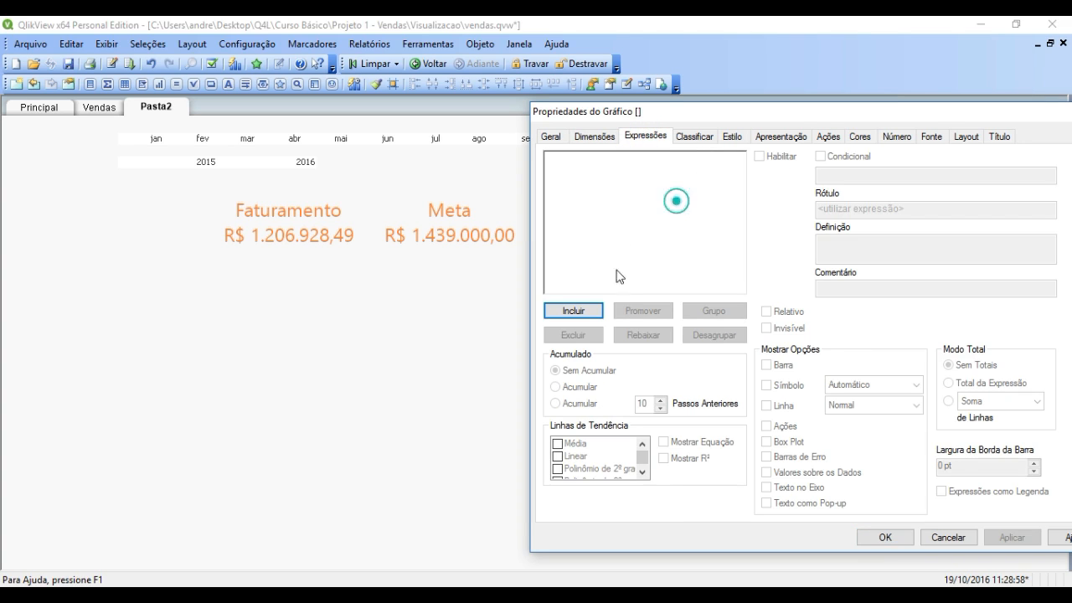
{"action": "left_click", "coordinate": [592, 314]}
- Define the gauge's expression as =sum(faturamento_venda) / sum(Meta)
{"action": "type", "text": "=su"}
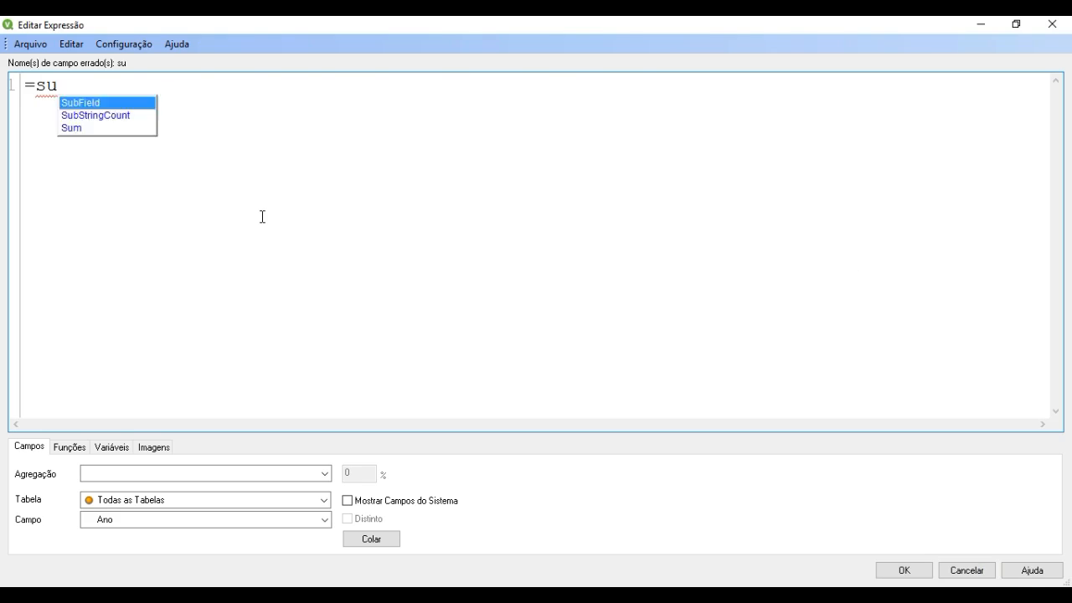
{"action": "type", "text": "m(faturamento_venda"}
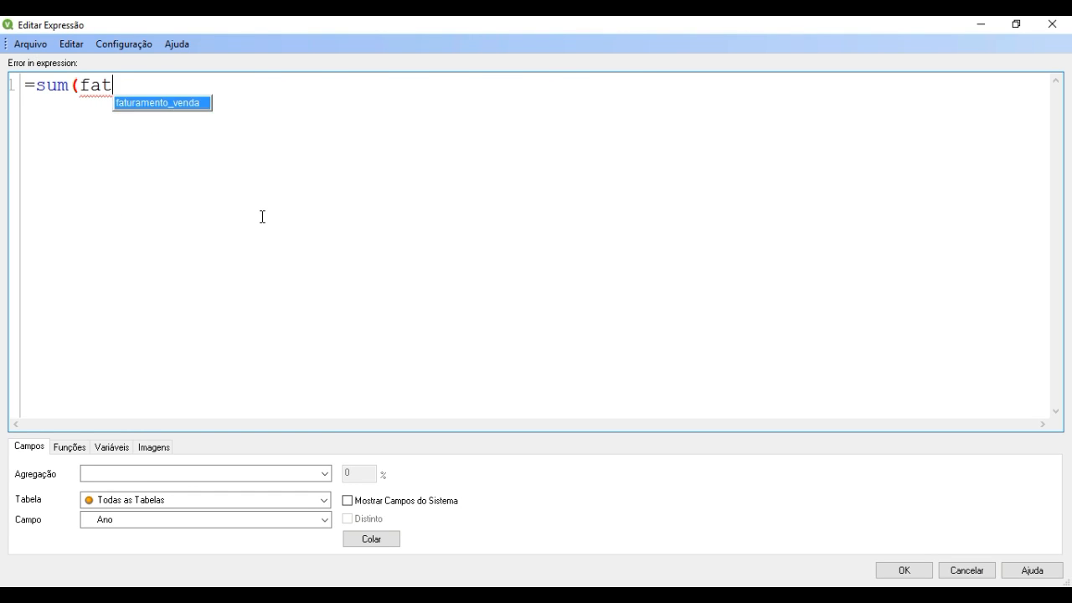
{"action": "key", "text": "Return"}
{"action": "type", "text": ") / sum(Me"}
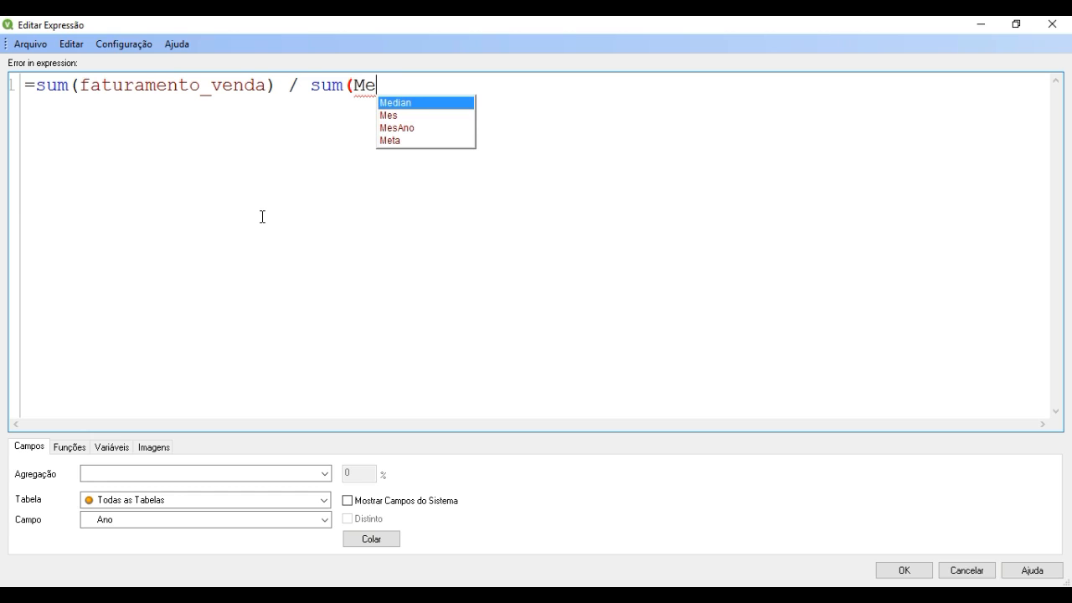
{"action": "key", "text": "Down"}
{"action": "key", "text": "Down"}
{"action": "key", "text": "Down"}
{"action": "key", "text": "Return"}
{"action": "type", "text": ")"}
{"action": "key", "text": "Left"}
{"action": "key", "text": "Left"}
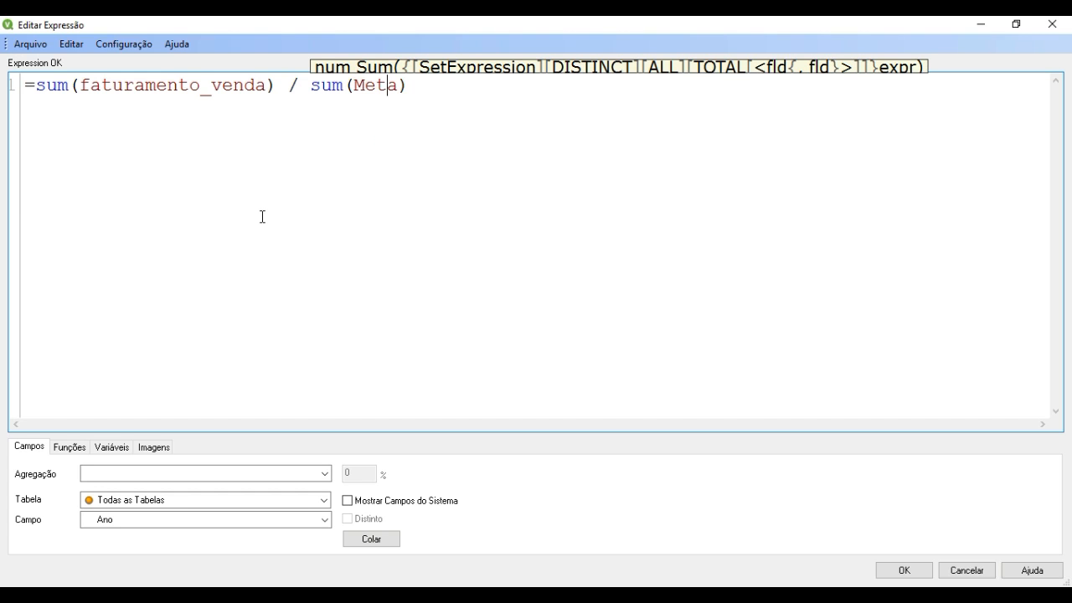
{"action": "key", "text": "Right"}
{"action": "key", "text": "Right"}
{"action": "key", "text": "Right"}
{"action": "key", "text": "Right"}
{"action": "key", "text": "shift+Left"}
{"action": "key", "text": "shift+Left"}
{"action": "key", "text": "shift+Left"}
{"action": "key", "text": "shift+Left"}
{"action": "key", "text": "Right"}
{"action": "key", "text": "Left"}
{"action": "key", "text": "Left"}
{"action": "key", "text": "Left"}
{"action": "key", "text": "Left"}
{"action": "key", "text": "shift+Right"}
{"action": "key", "text": "shift+Right"}
{"action": "key", "text": "shift+Right"}
{"action": "key", "text": "shift+Right"}
{"action": "key", "text": "Right"}
{"action": "key", "text": "Left"}
{"action": "key", "text": "Right"}
{"action": "key", "text": "Right"}
{"action": "key", "text": "Right"}
{"action": "key", "text": "Left"}
{"action": "key", "text": "Left"}
{"action": "key", "text": "Left"}
- Try other upper- and lower-case spellings of the Meta field in the expression, such as meta, and restore it as Meta
{"action": "key", "text": "shift+Right"}
{"action": "key", "text": "shift+Right"}
{"action": "key", "text": "shift+Right"}
{"action": "type", "text": "ETA"}
{"action": "key", "text": "BackSpace"}
{"action": "key", "text": "BackSpace"}
{"action": "key", "text": "BackSpace"}
{"action": "key", "text": "BackSpace"}
{"action": "type", "text": "neta"}
{"action": "key", "text": "BackSpace"}
{"action": "key", "text": "BackSpace"}
{"action": "key", "text": "BackSpace"}
{"action": "key", "text": "BackSpace"}
{"action": "type", "text": "meta"}
{"action": "key", "text": "BackSpace"}
{"action": "key", "text": "BackSpace"}
{"action": "key", "text": "BackSpace"}
{"action": "key", "text": "BackSpace"}
{"action": "type", "text": "Meta"}
{"action": "left_click", "coordinate": [450, 86]}
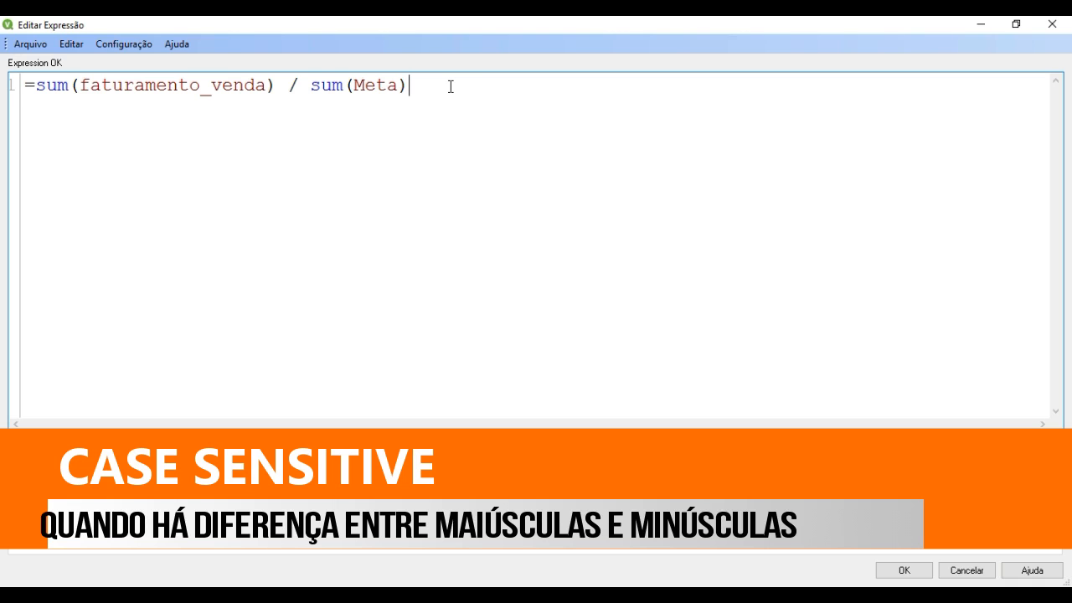
- Write the note "Meta != meta" after the expression and delete it again
{"action": "left_click", "coordinate": [417, 89]}
{"action": "type", "text": "Meta"}
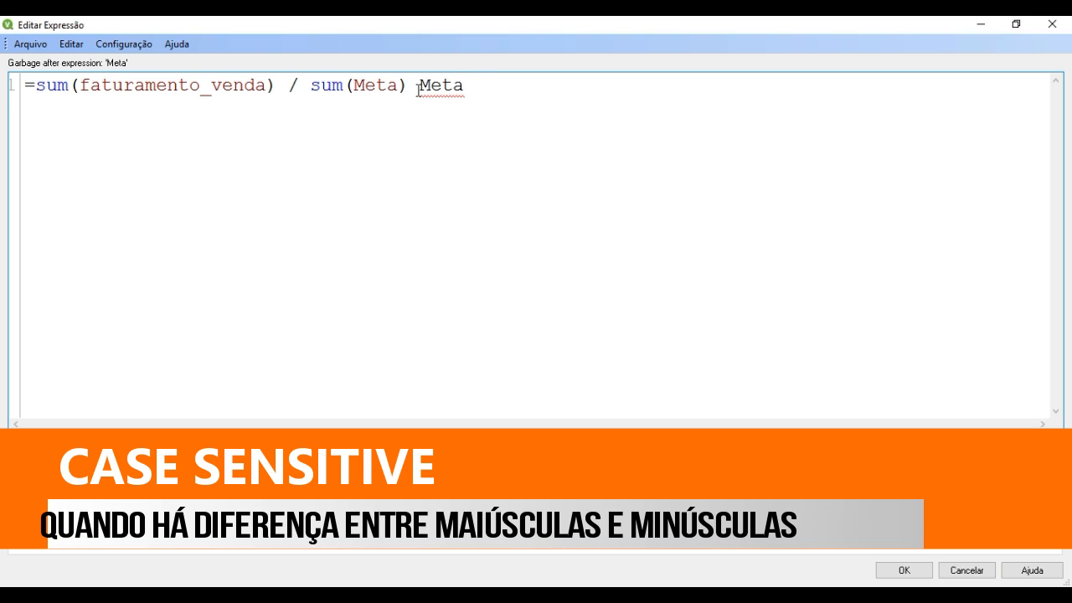
{"action": "type", "text": " != meta"}
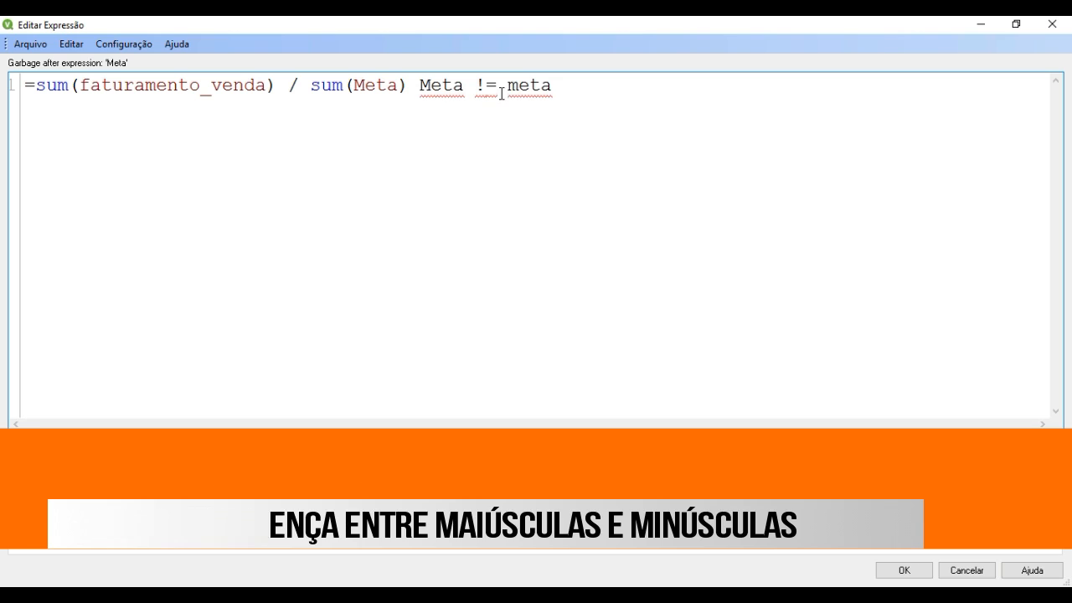
{"action": "left_click_drag", "start_coordinate": [420, 87], "coordinate": [586, 85]}
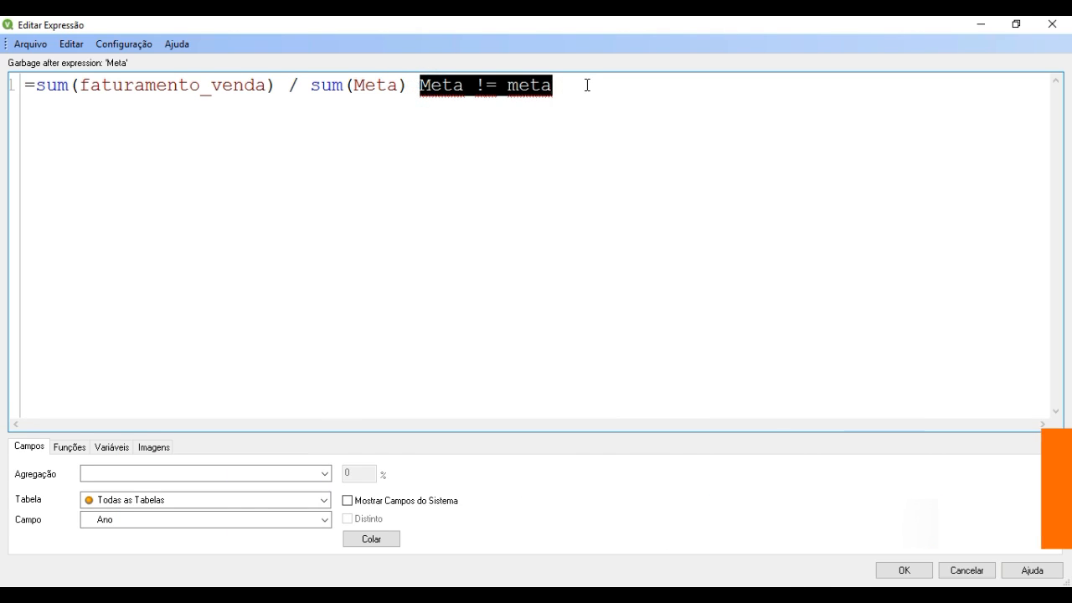
{"action": "key", "text": "BackSpace"}
{"action": "key", "text": "BackSpace"}
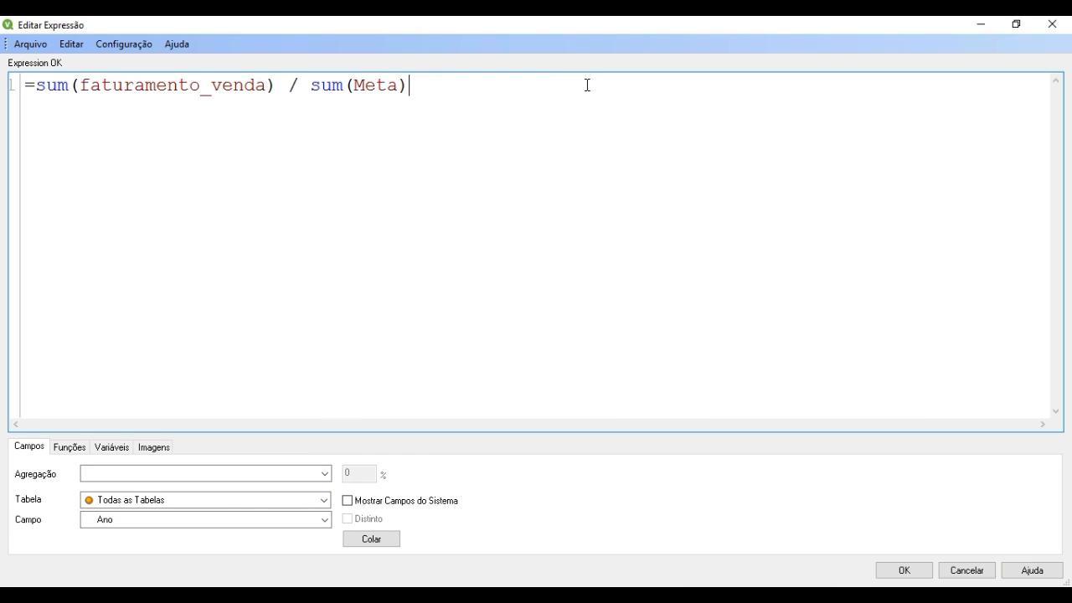
- Accept the expression, apply it to the gauge chart and close the chart properties
{"action": "left_click", "coordinate": [921, 573]}
{"action": "left_click_drag", "start_coordinate": [714, 114], "coordinate": [542, 73]}
{"action": "left_click", "coordinate": [842, 496]}
{"action": "left_click", "coordinate": [714, 496]}
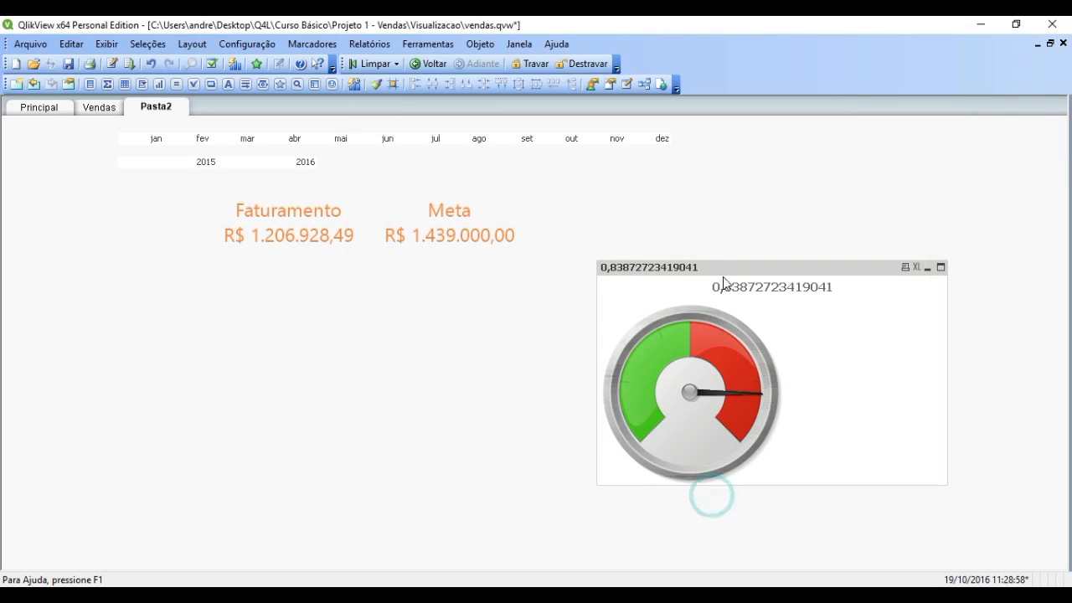
- Move the gauge chart below the Faturamento figure and resize it narrower and taller so the dial fills its frame
{"action": "left_click_drag", "start_coordinate": [722, 267], "coordinate": [188, 276]}
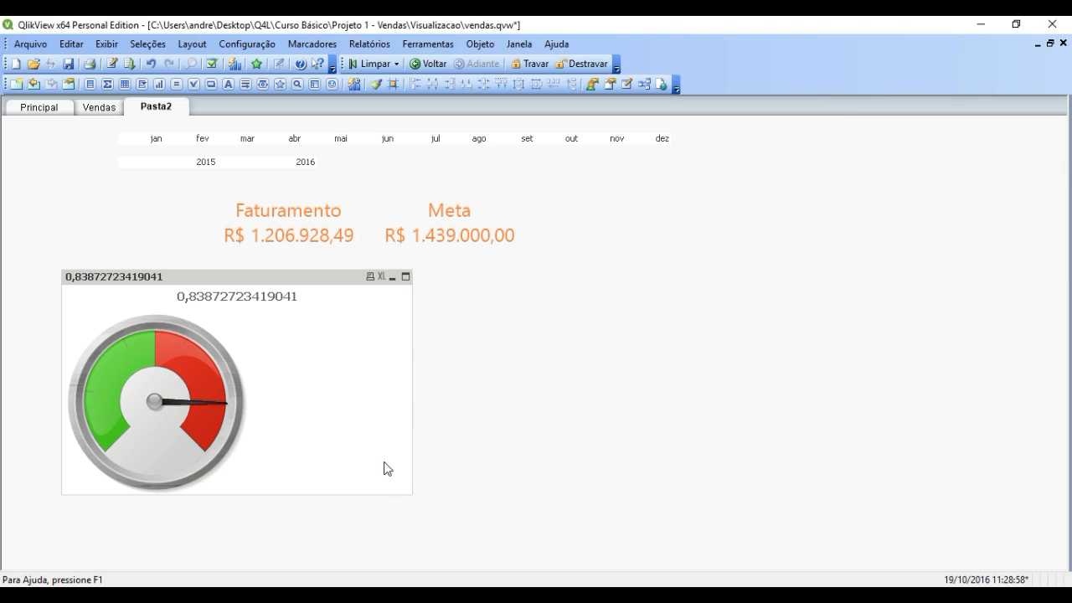
{"action": "left_click_drag", "start_coordinate": [412, 494], "coordinate": [289, 536]}
{"action": "left_click", "coordinate": [425, 486]}
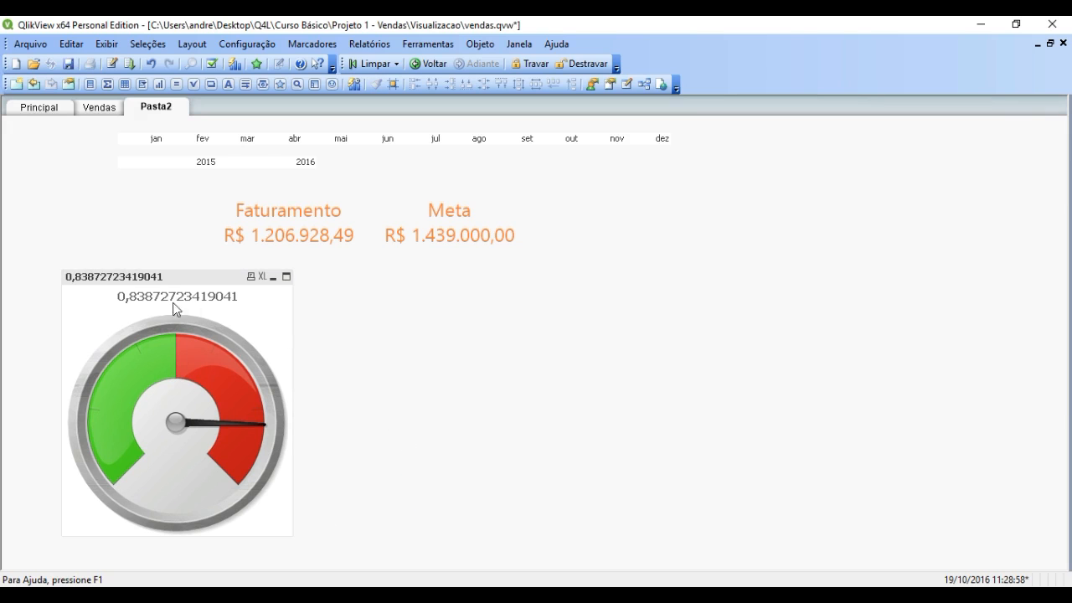
{"action": "left_click_drag", "start_coordinate": [141, 278], "coordinate": [138, 270]}
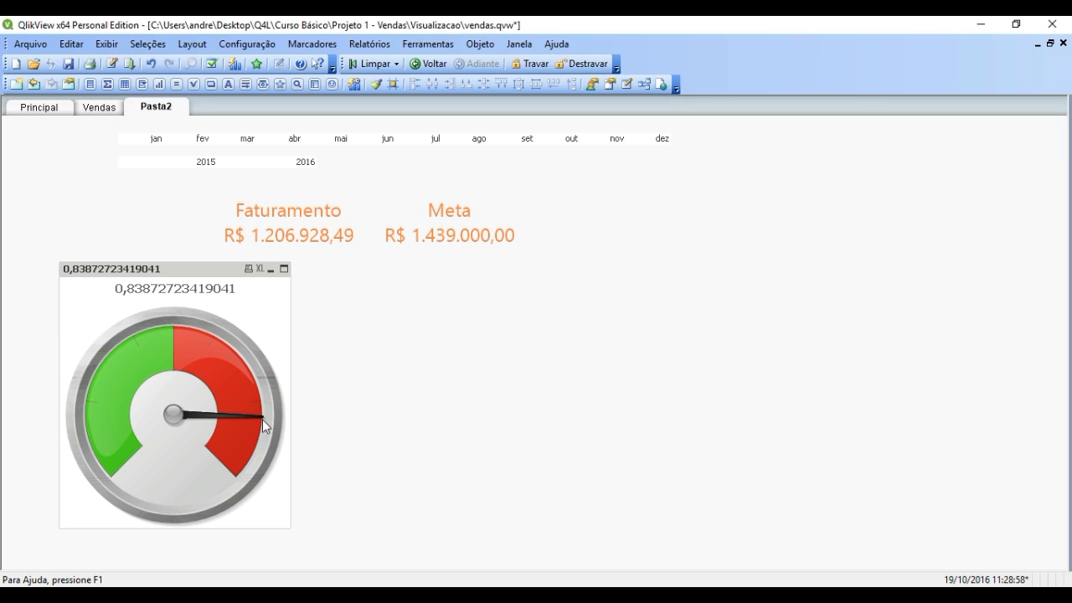
- Open the gauge chart's presentation settings, keeping the dial visible beside the dialog
{"action": "right_click", "coordinate": [185, 271]}
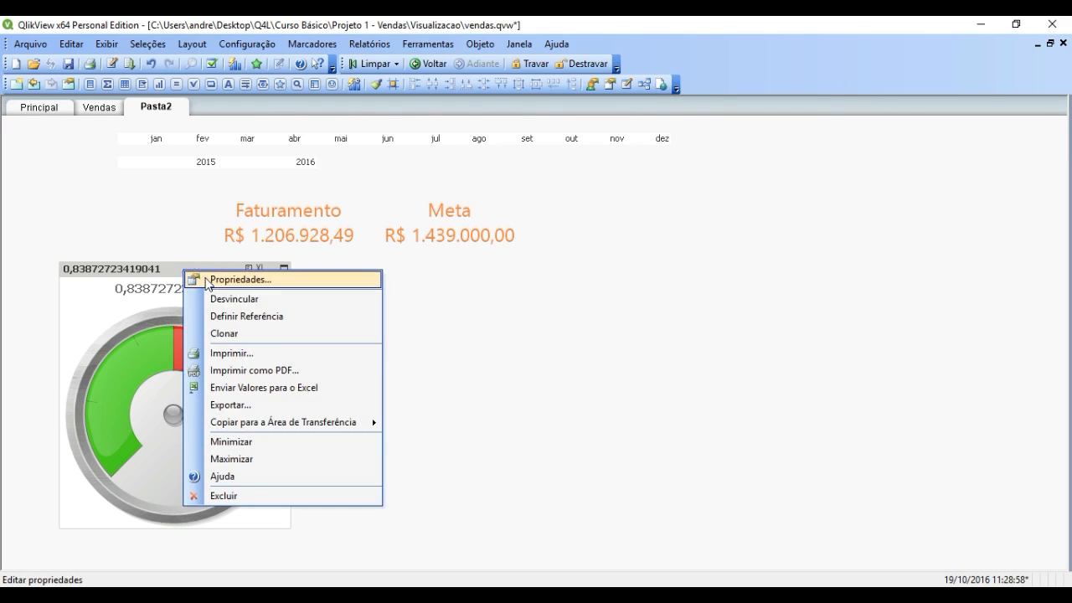
{"action": "left_click", "coordinate": [206, 277]}
{"action": "left_click_drag", "start_coordinate": [350, 89], "coordinate": [492, 105]}
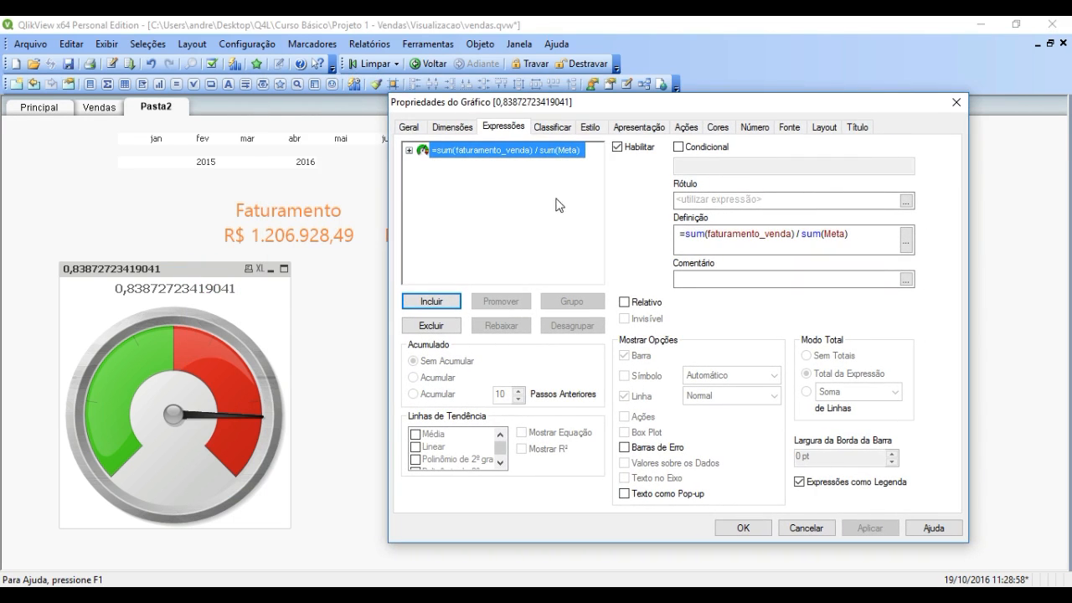
{"action": "left_click", "coordinate": [639, 128]}
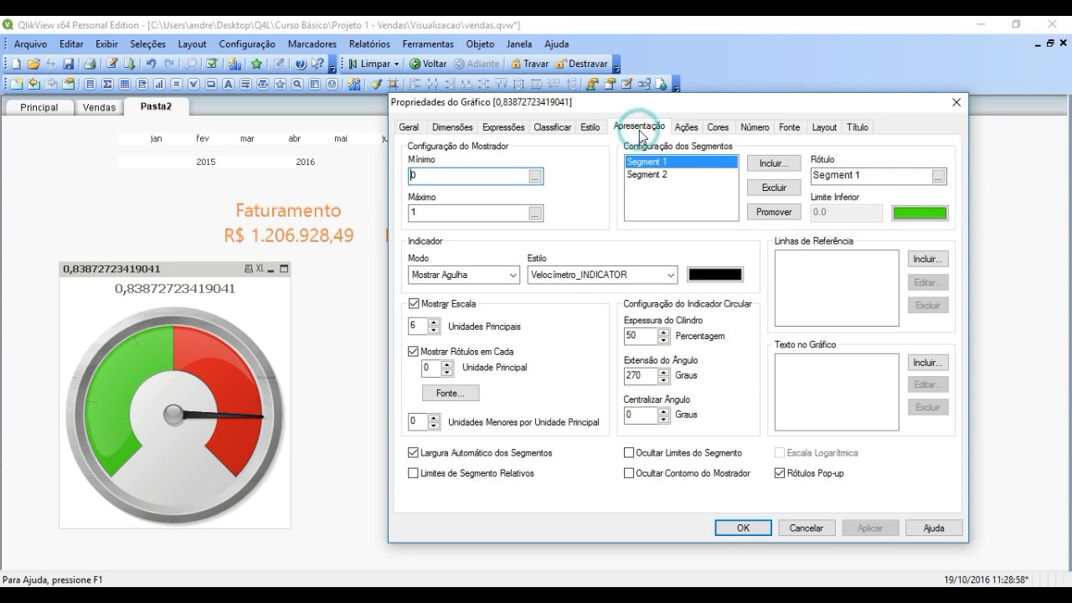
- Examine the gauge's Mínimo and Máximo values against the scale on the dial
{"action": "double_click", "coordinate": [430, 176]}
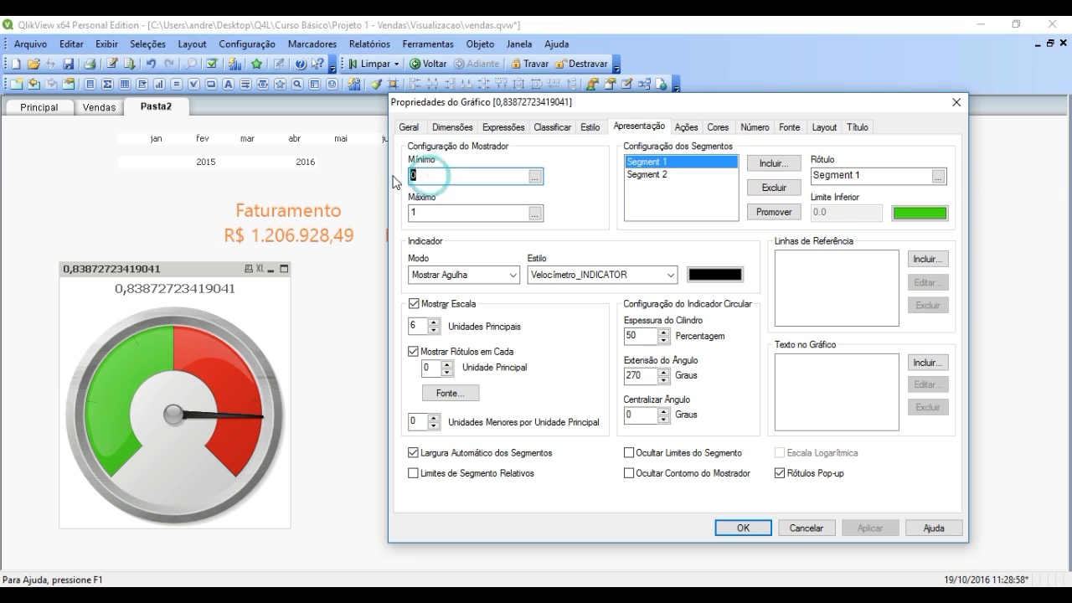
{"action": "left_click", "coordinate": [456, 177]}
{"action": "double_click", "coordinate": [436, 177]}
{"action": "double_click", "coordinate": [418, 213]}
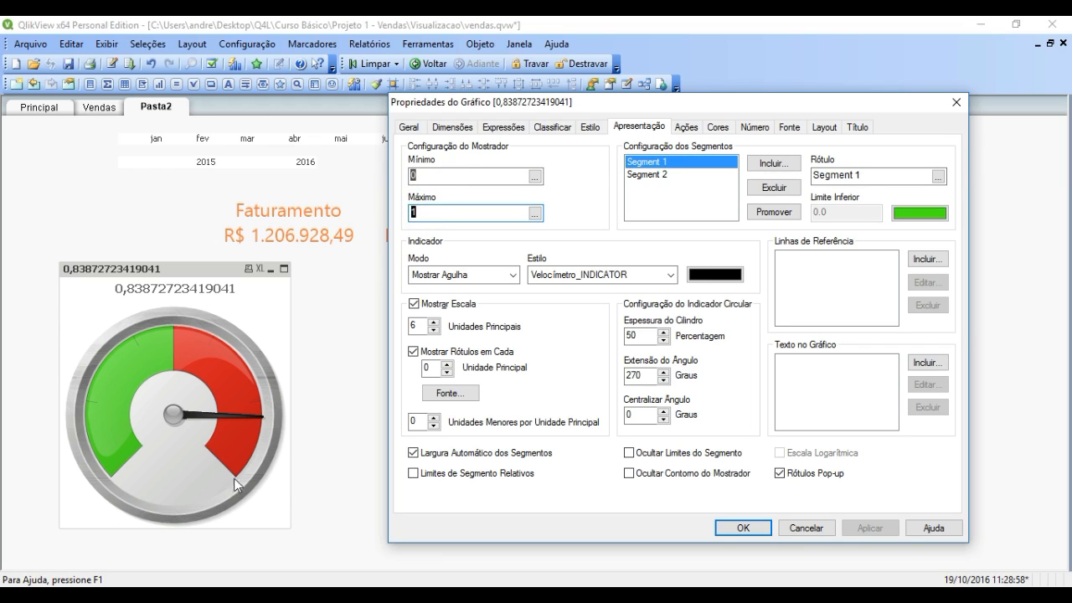
{"action": "left_click", "coordinate": [459, 215]}
{"action": "left_click", "coordinate": [444, 178]}
- Try a gauge maximum of 1000, apply it, and set the maximum back to 1
{"action": "left_click", "coordinate": [436, 216]}
{"action": "type", "text": "000"}
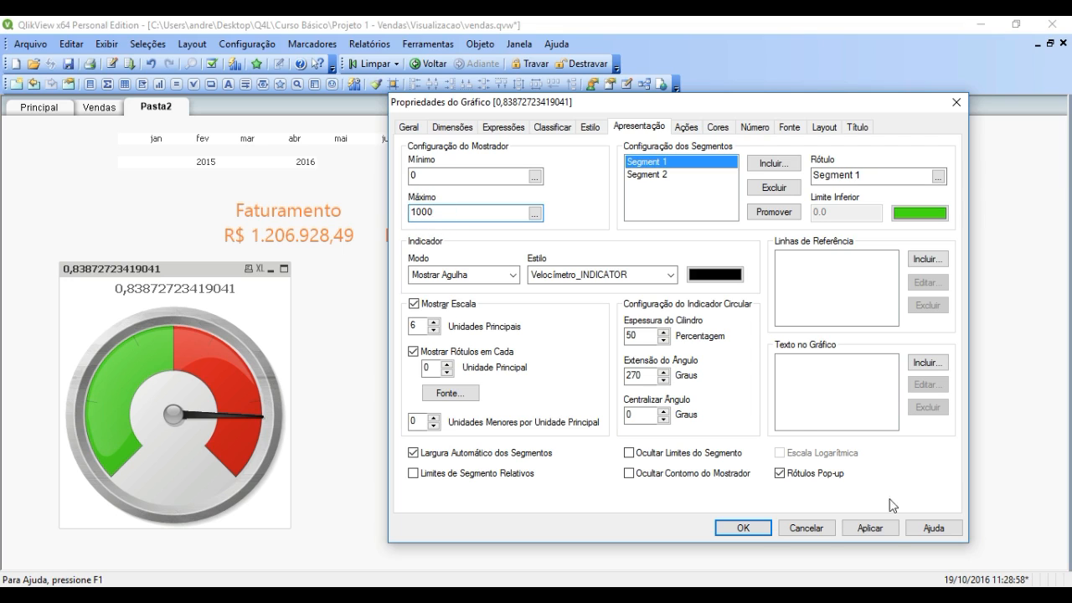
{"action": "left_click", "coordinate": [871, 528]}
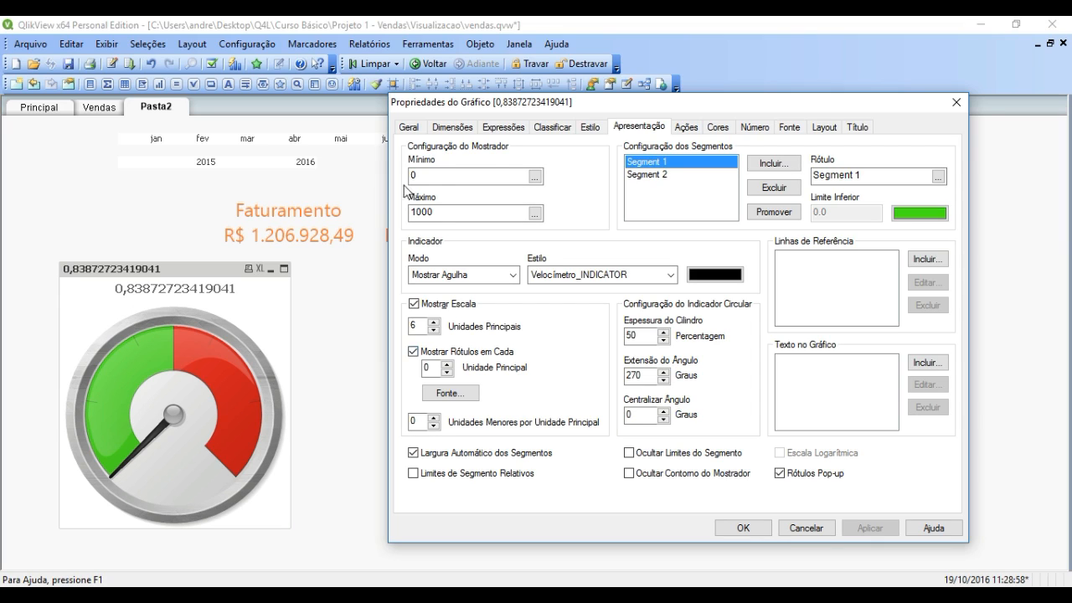
{"action": "double_click", "coordinate": [441, 212]}
{"action": "type", "text": "1"}
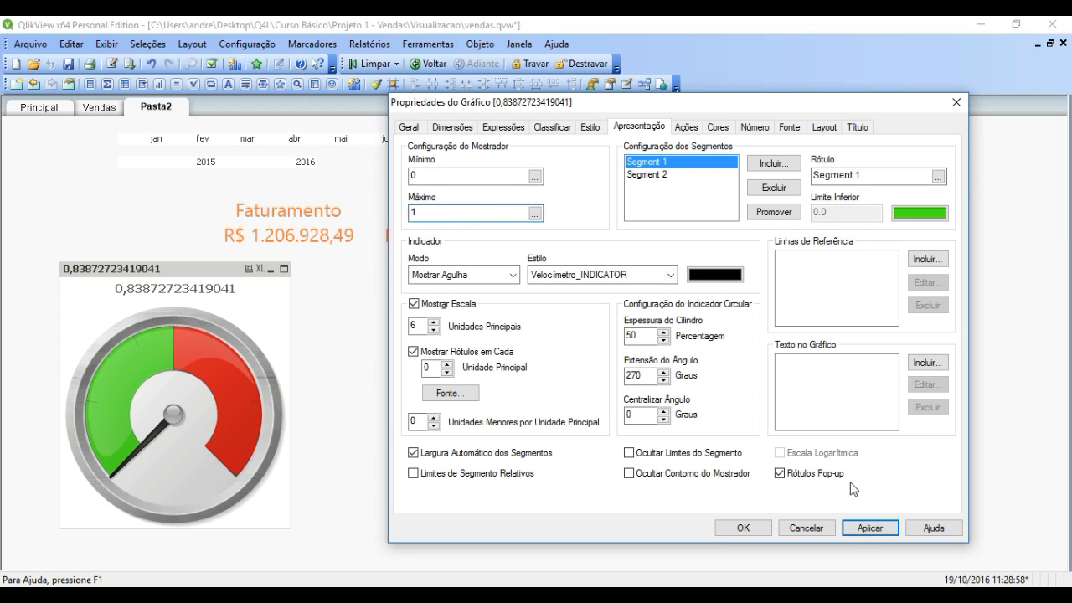
{"action": "left_click", "coordinate": [870, 528]}
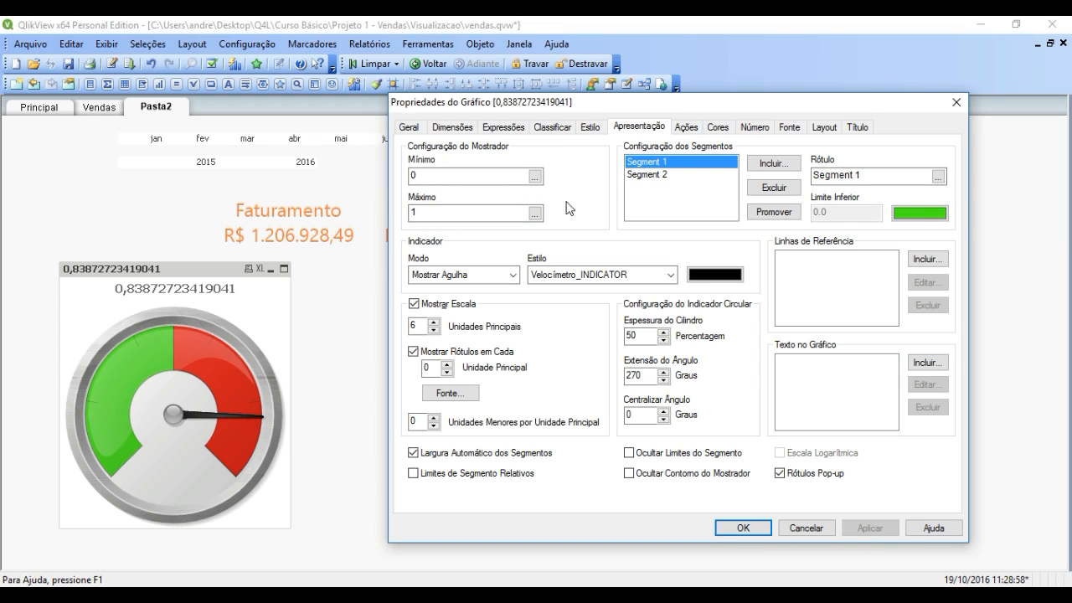
- Rename the gauge's first segment to Bom and the second to Ruim, and apply the labels
{"action": "left_click", "coordinate": [664, 174]}
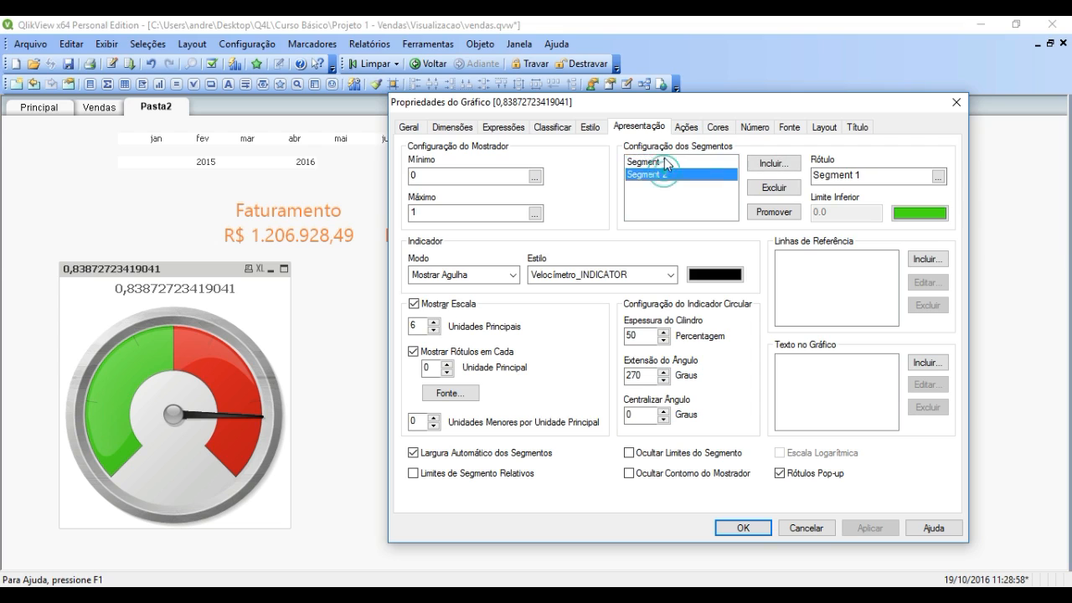
{"action": "left_click", "coordinate": [662, 162]}
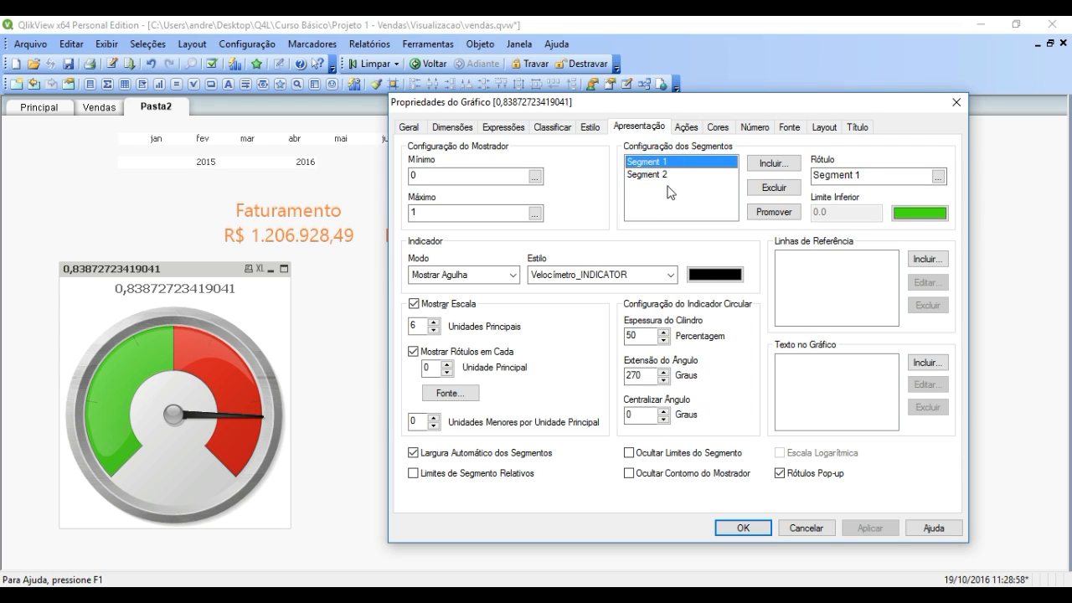
{"action": "left_click", "coordinate": [662, 174]}
{"action": "left_click", "coordinate": [666, 161]}
{"action": "left_click", "coordinate": [683, 176]}
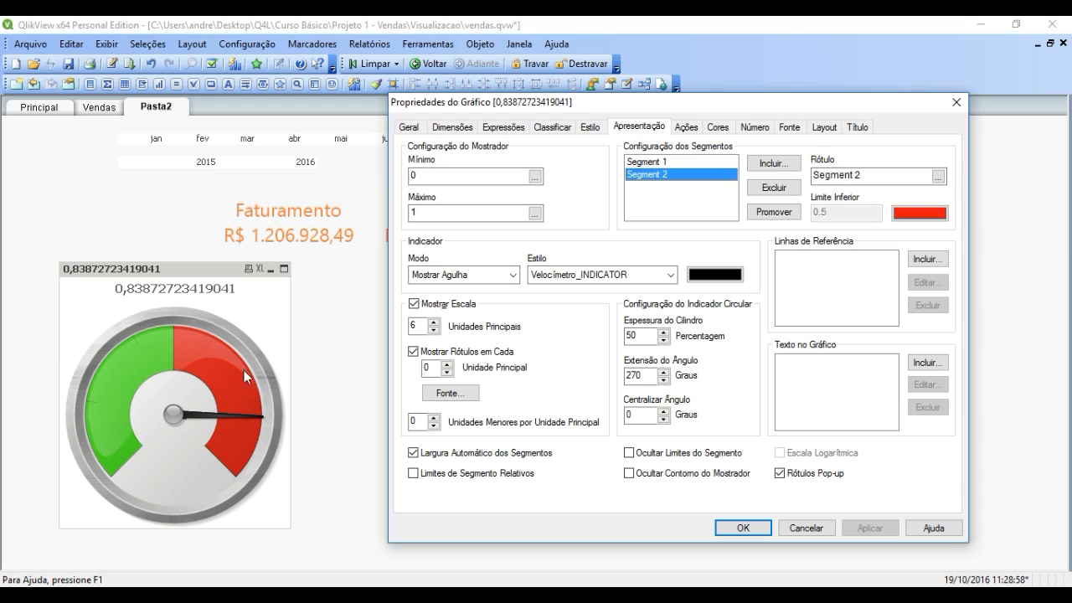
{"action": "left_click_drag", "start_coordinate": [887, 173], "coordinate": [805, 172]}
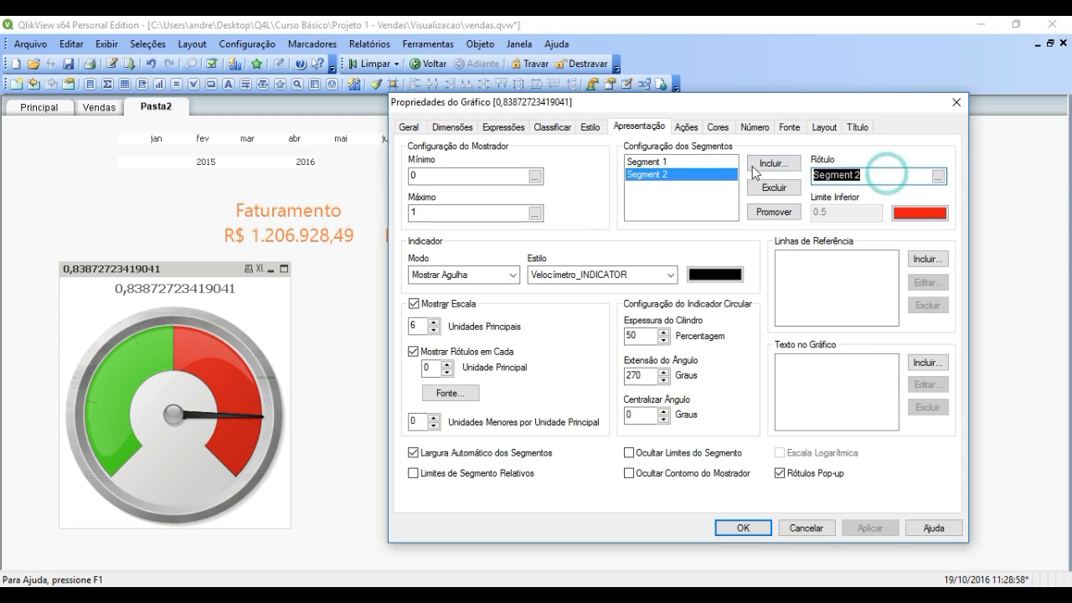
{"action": "left_click", "coordinate": [653, 162]}
{"action": "type", "text": "Bom"}
{"action": "left_click", "coordinate": [645, 175]}
{"action": "left_click_drag", "start_coordinate": [837, 170], "coordinate": [807, 172]}
{"action": "type", "text": "Ruim"}
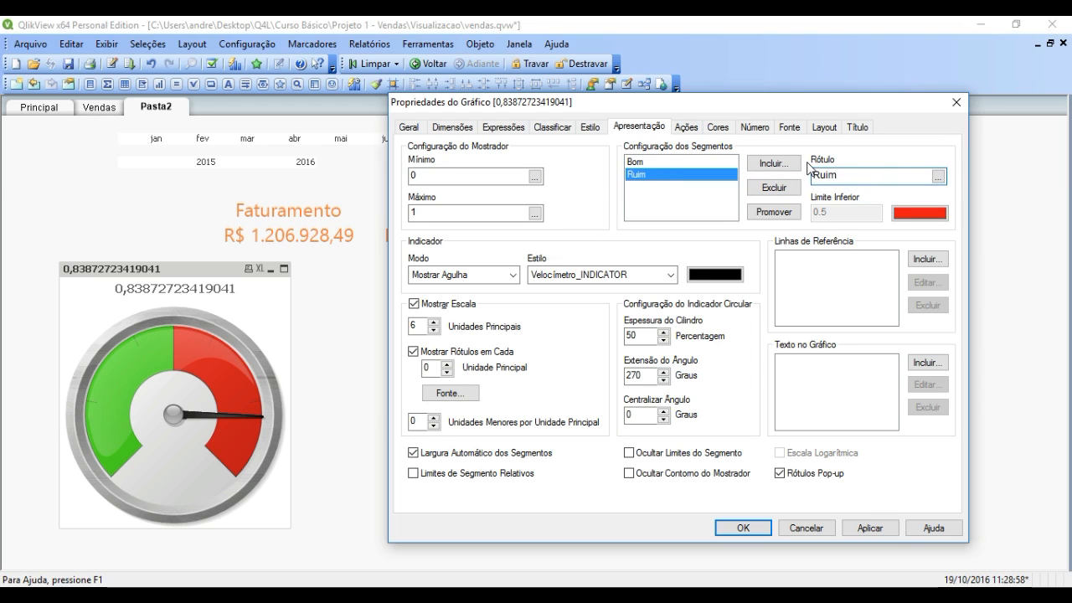
{"action": "left_click", "coordinate": [875, 527]}
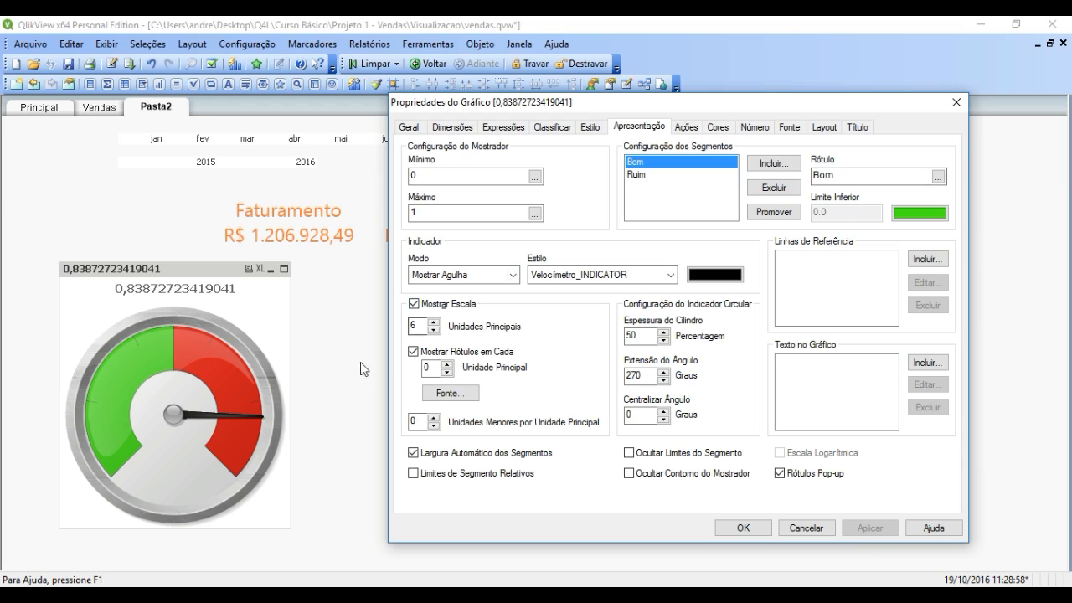
- Promote the Ruim segment above Bom and apply the new order to the gauge
{"action": "left_click", "coordinate": [640, 176]}
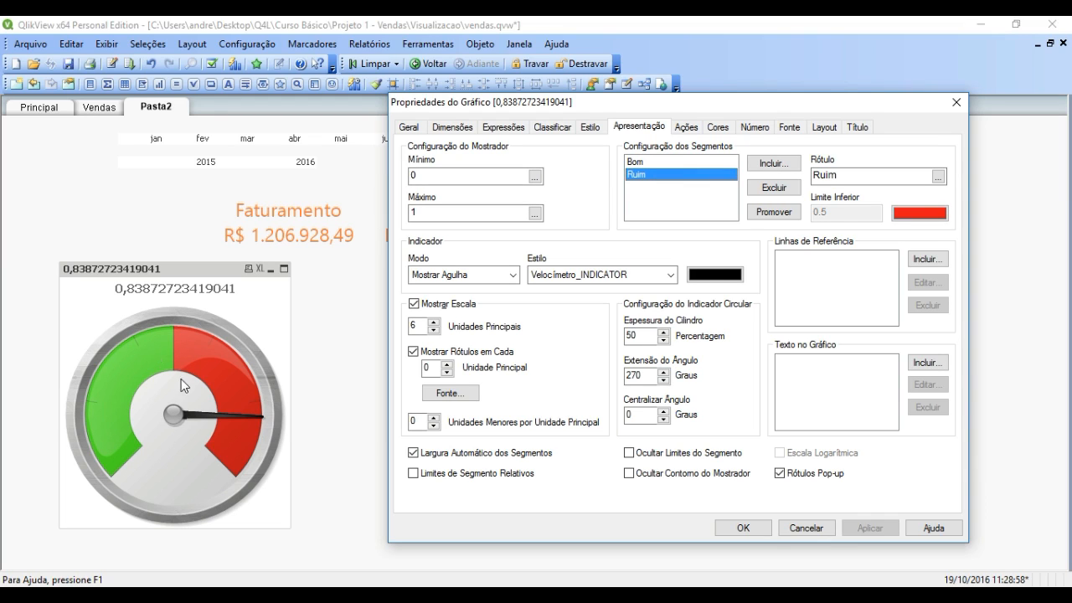
{"action": "left_click", "coordinate": [777, 214]}
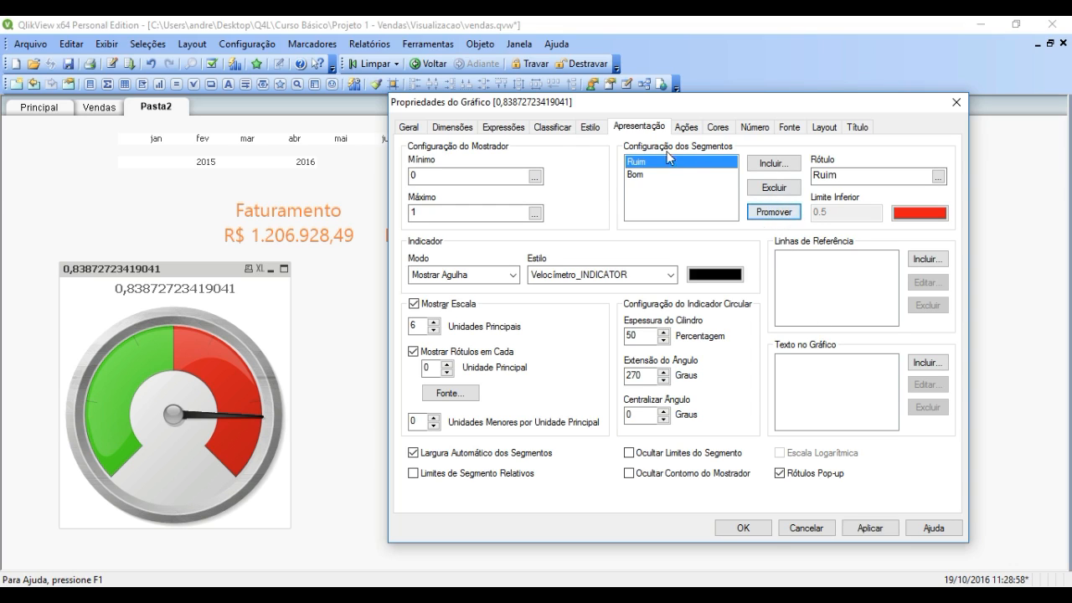
{"action": "left_click", "coordinate": [875, 529]}
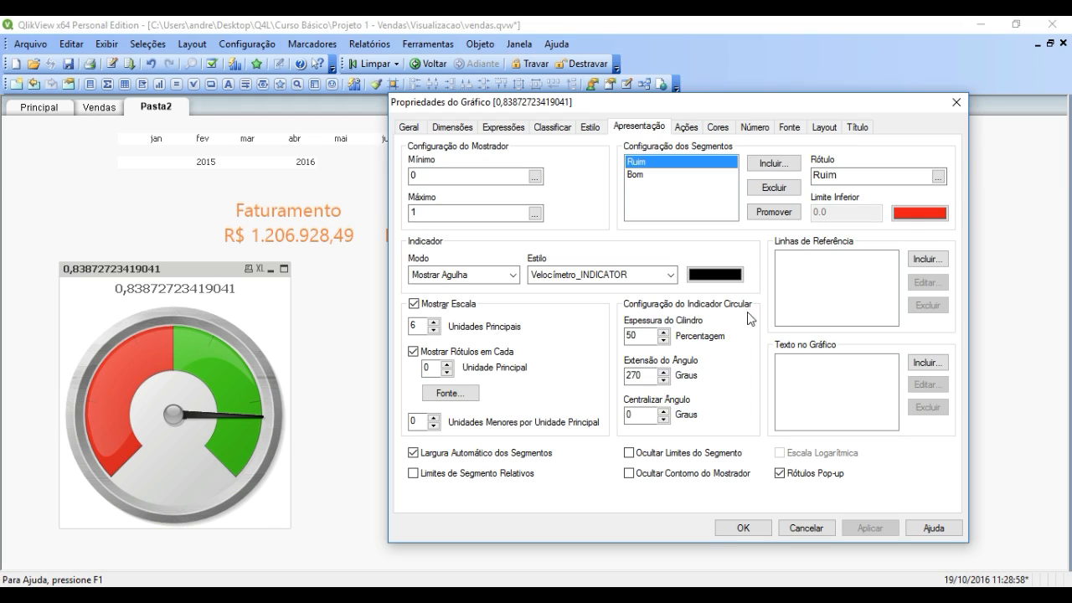
- Add a third segment to the gauge and label it Médio
{"action": "left_click", "coordinate": [688, 189]}
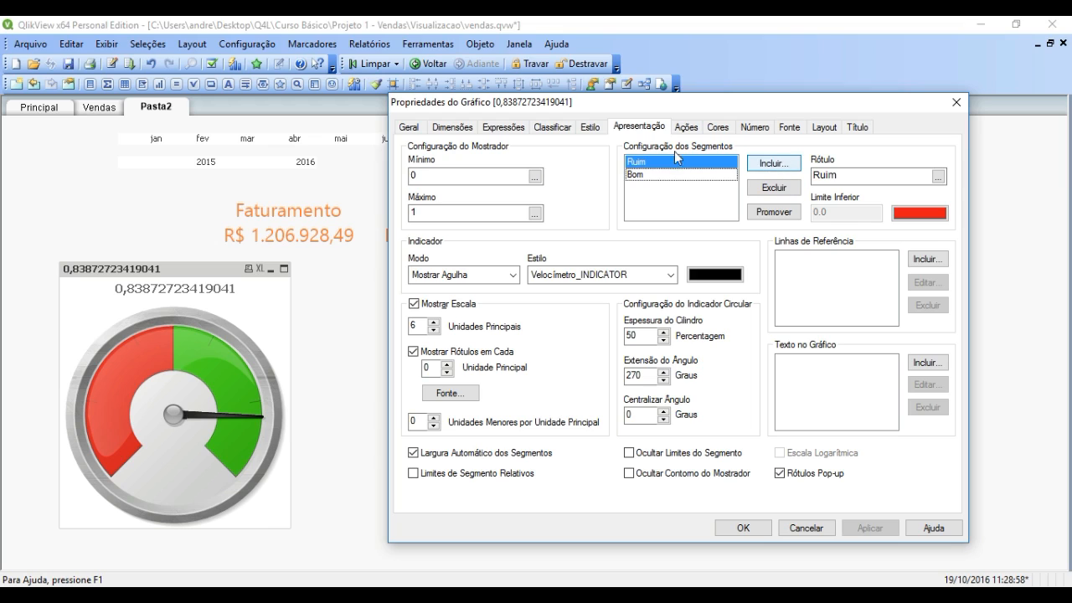
{"action": "left_click", "coordinate": [662, 174]}
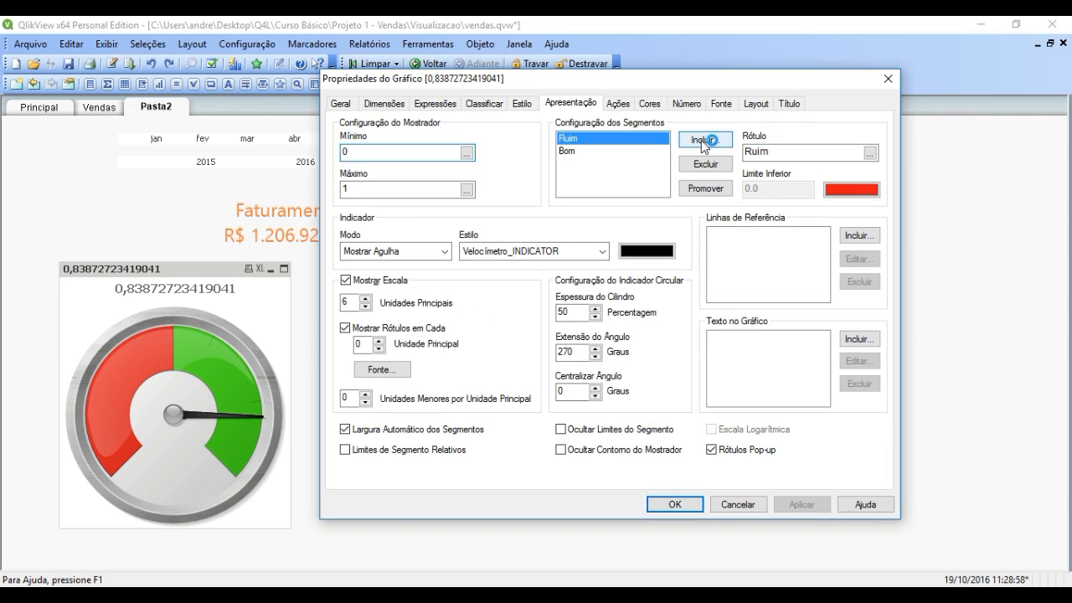
{"action": "left_click", "coordinate": [701, 140]}
{"action": "left_click", "coordinate": [578, 163]}
{"action": "left_click_drag", "start_coordinate": [803, 152], "coordinate": [733, 151]}
{"action": "type", "text": "Médio"}
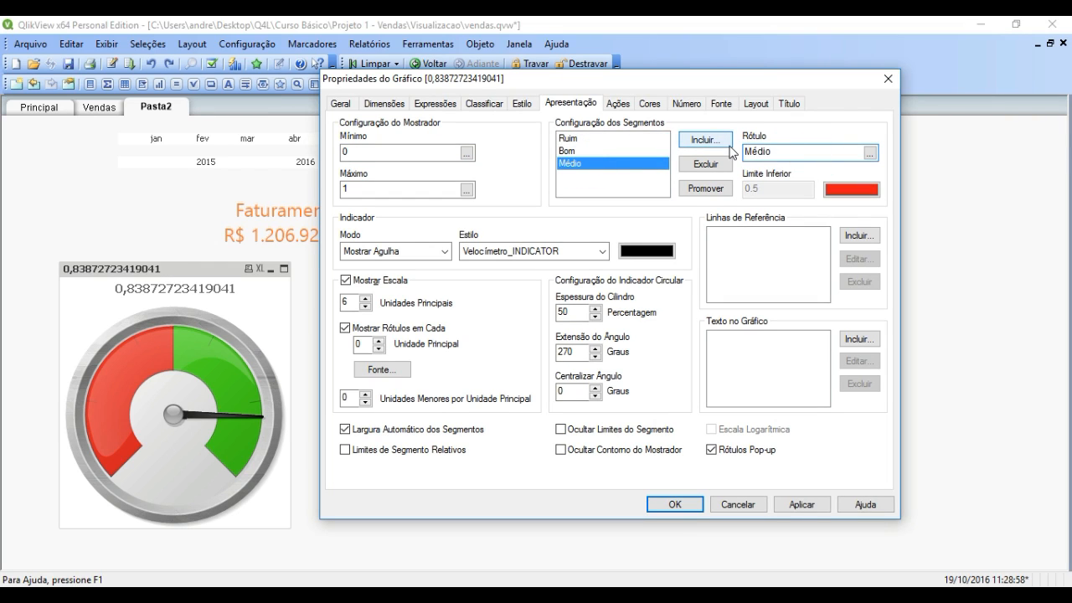
- Promote the Médio segment between Ruim and Bom, check each segment's lower limit, and apply the order
{"action": "left_click", "coordinate": [706, 188]}
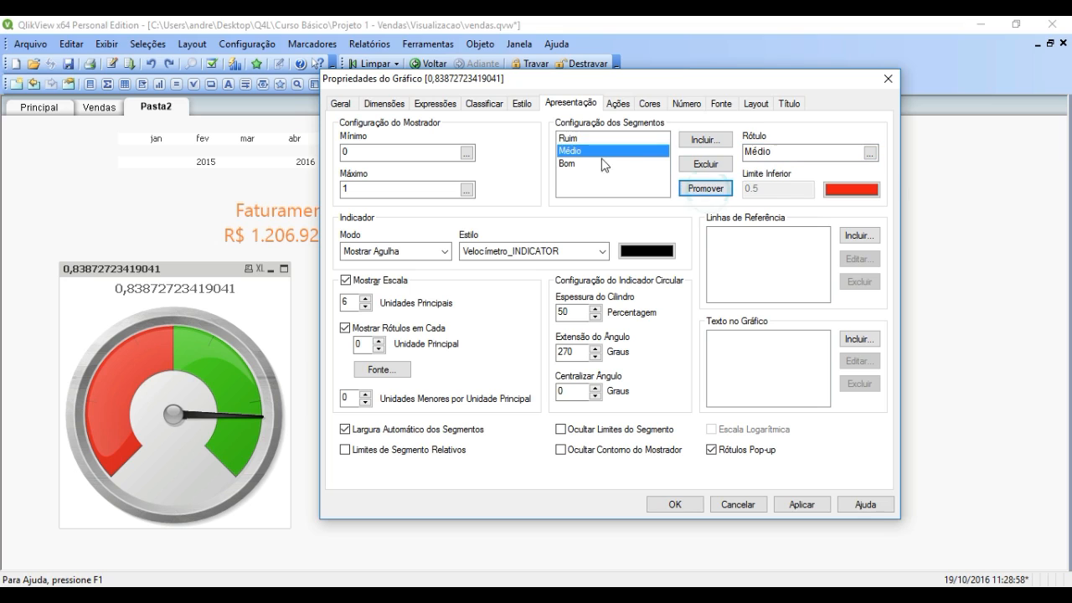
{"action": "left_click", "coordinate": [586, 162]}
{"action": "left_click", "coordinate": [585, 151]}
{"action": "left_click", "coordinate": [569, 138]}
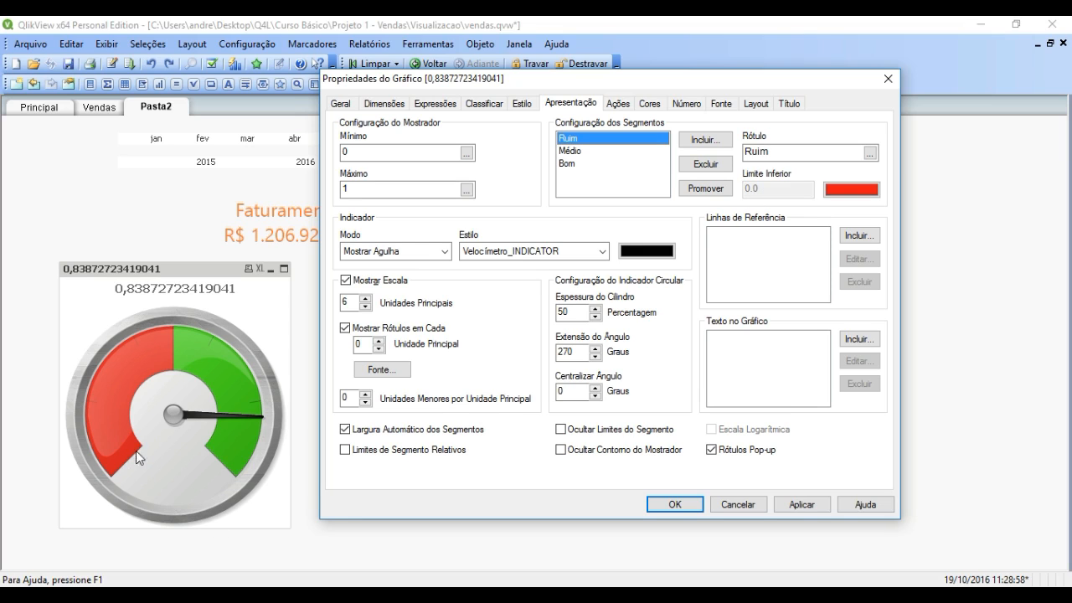
{"action": "left_click", "coordinate": [582, 154]}
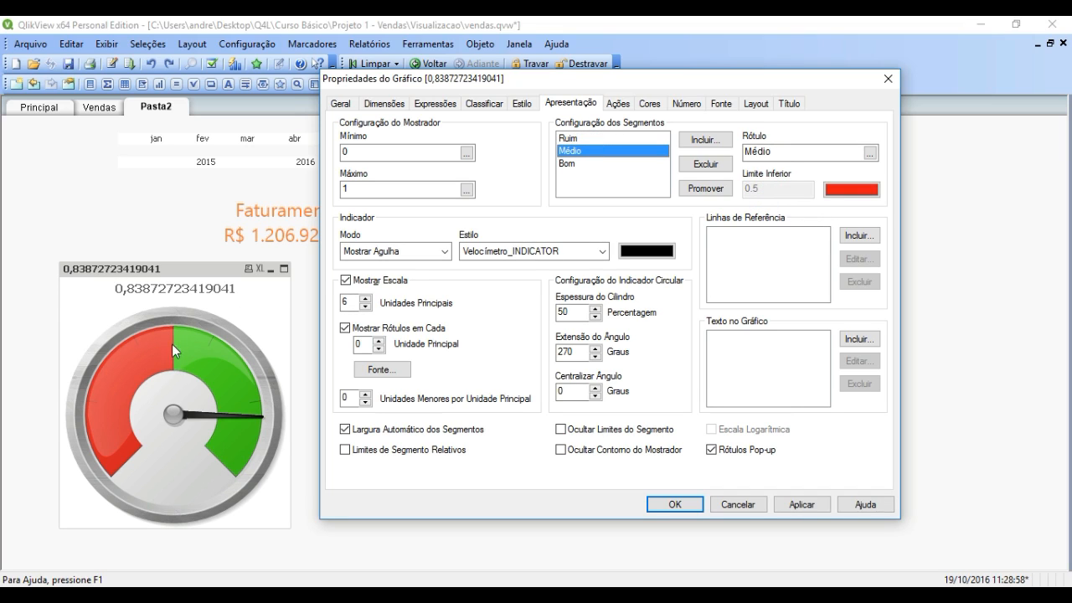
{"action": "left_click", "coordinate": [585, 162]}
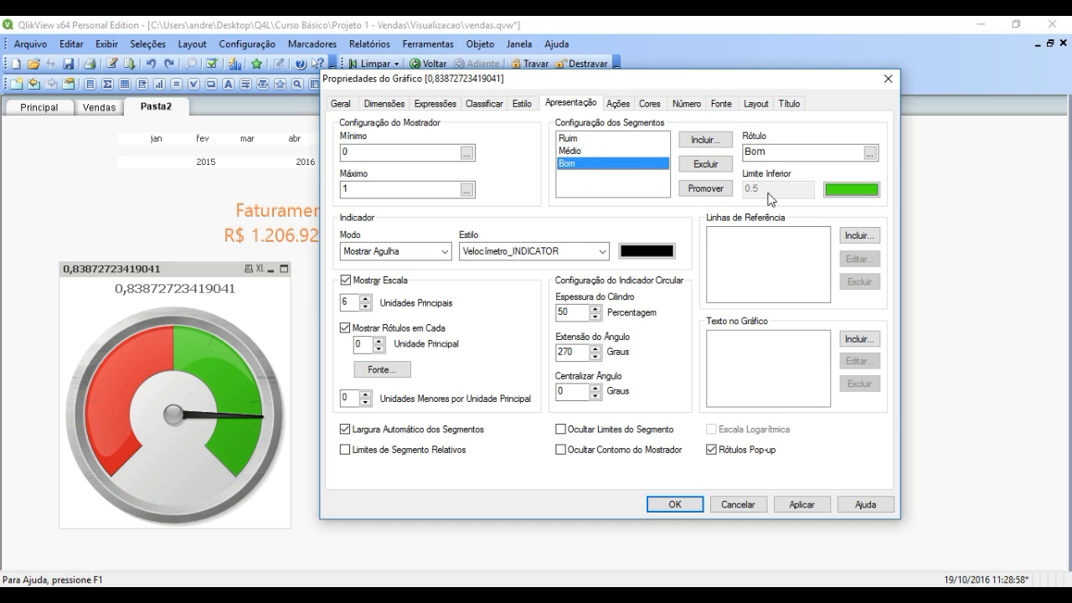
{"action": "left_click", "coordinate": [795, 505]}
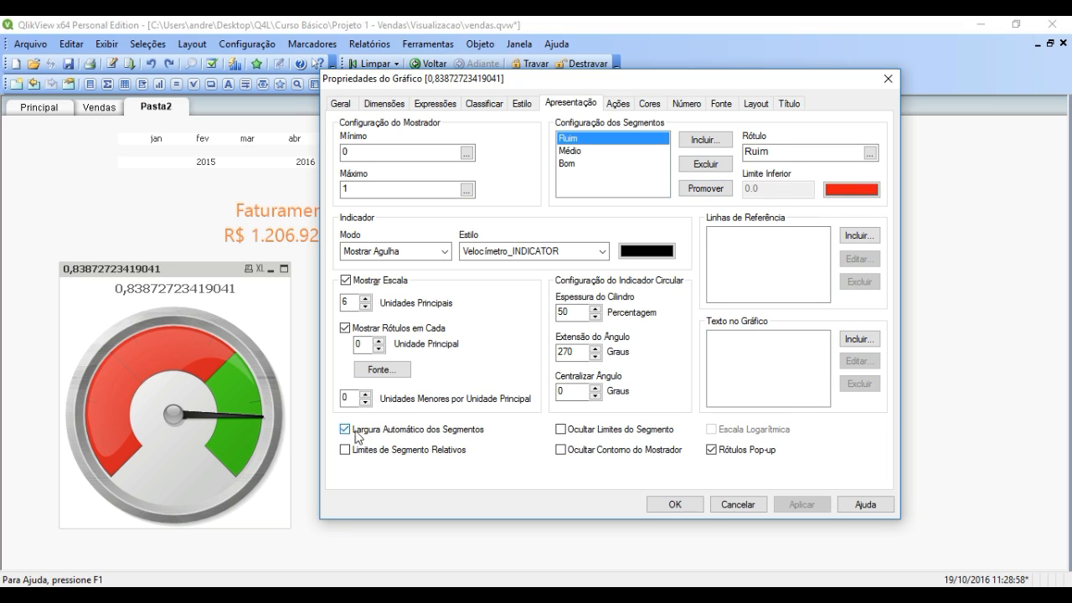
- Turn off automatic segment width and set the Médio segment's lower limit to 0.8
{"action": "left_click", "coordinate": [463, 435]}
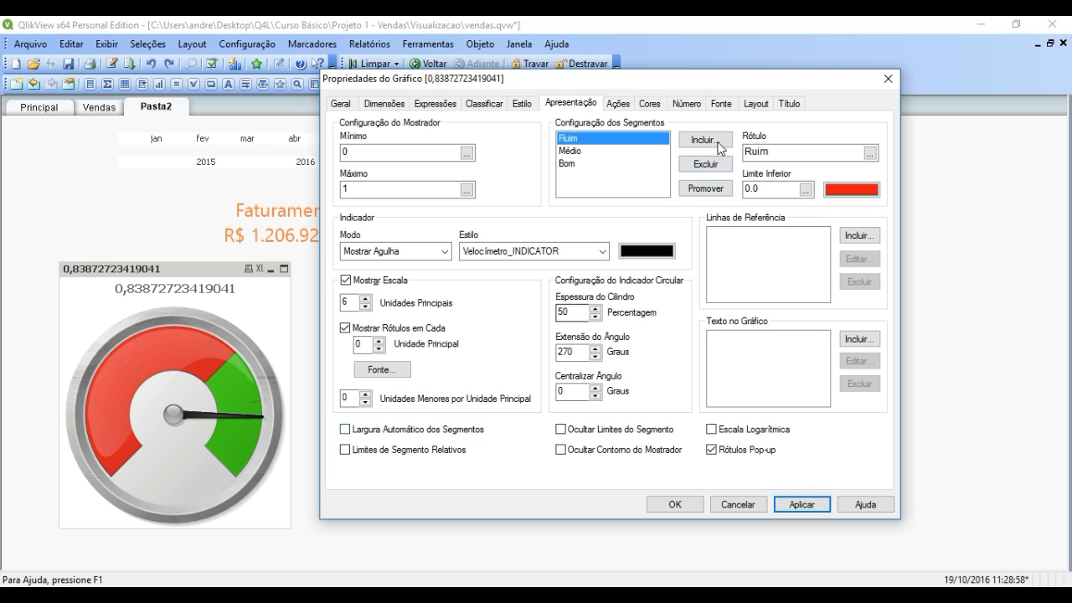
{"action": "double_click", "coordinate": [759, 190]}
{"action": "left_click", "coordinate": [762, 190]}
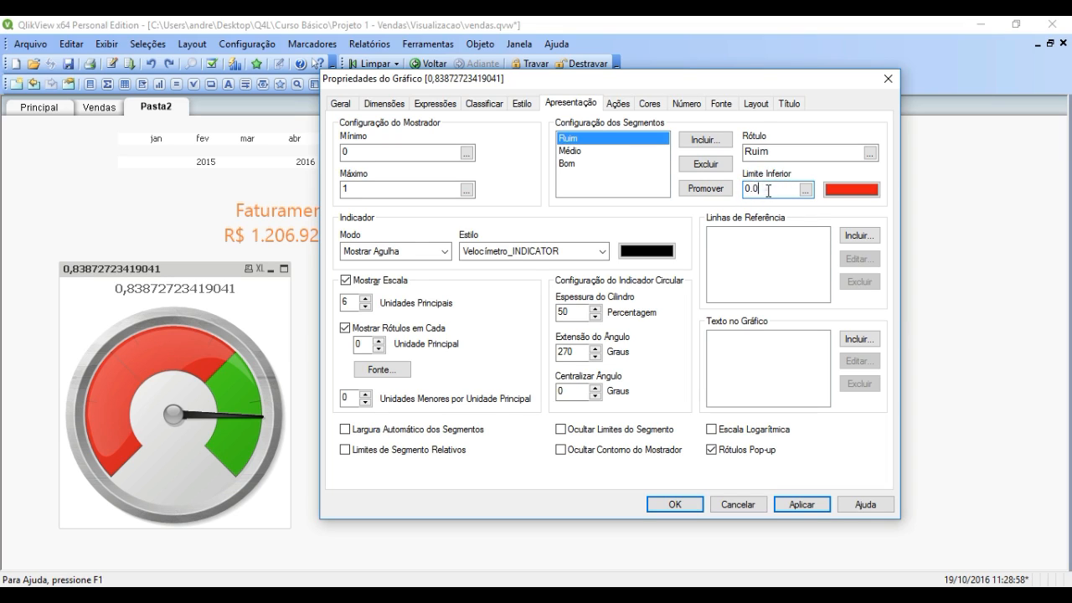
{"action": "left_click", "coordinate": [571, 149]}
{"action": "left_click_drag", "start_coordinate": [762, 191], "coordinate": [755, 190]}
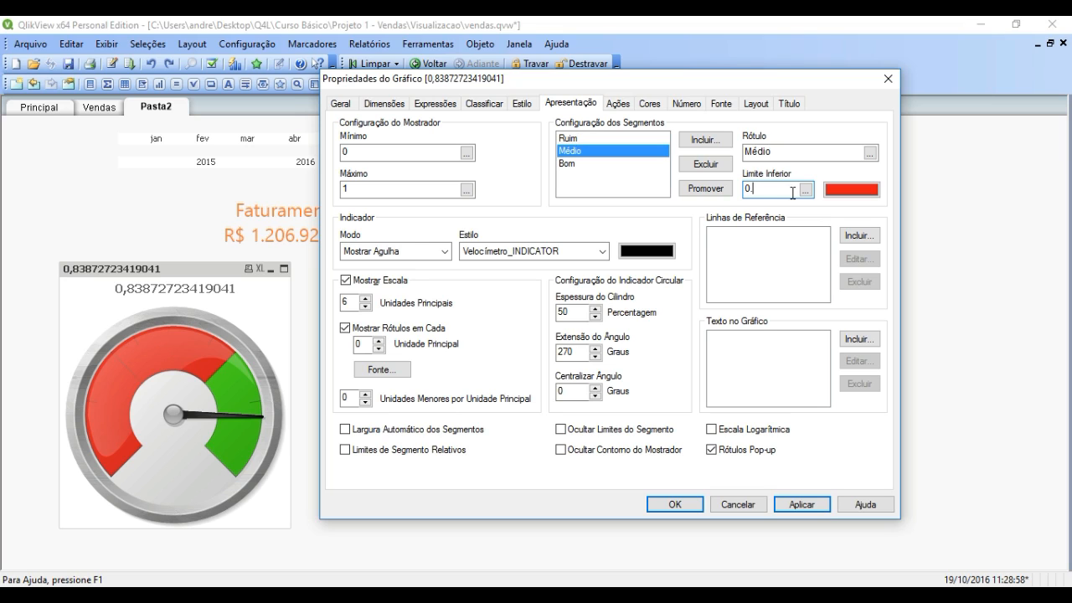
{"action": "key", "text": "Num_Lock"}
- Set the Bom segment's lower limit to 0.9 and apply the segment limits
{"action": "left_click", "coordinate": [575, 164]}
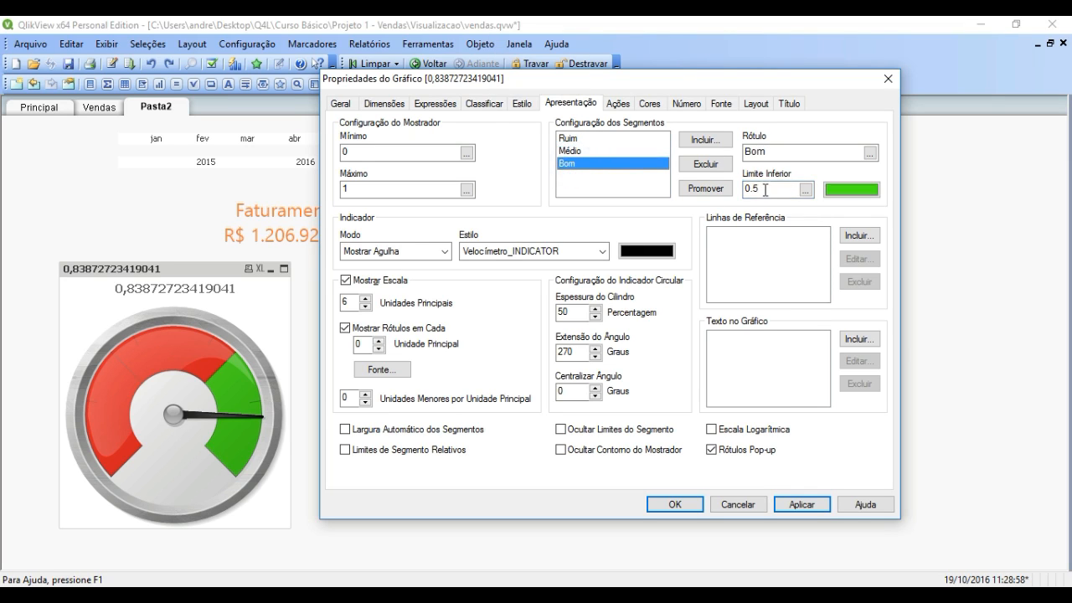
{"action": "left_click_drag", "start_coordinate": [750, 189], "coordinate": [762, 188]}
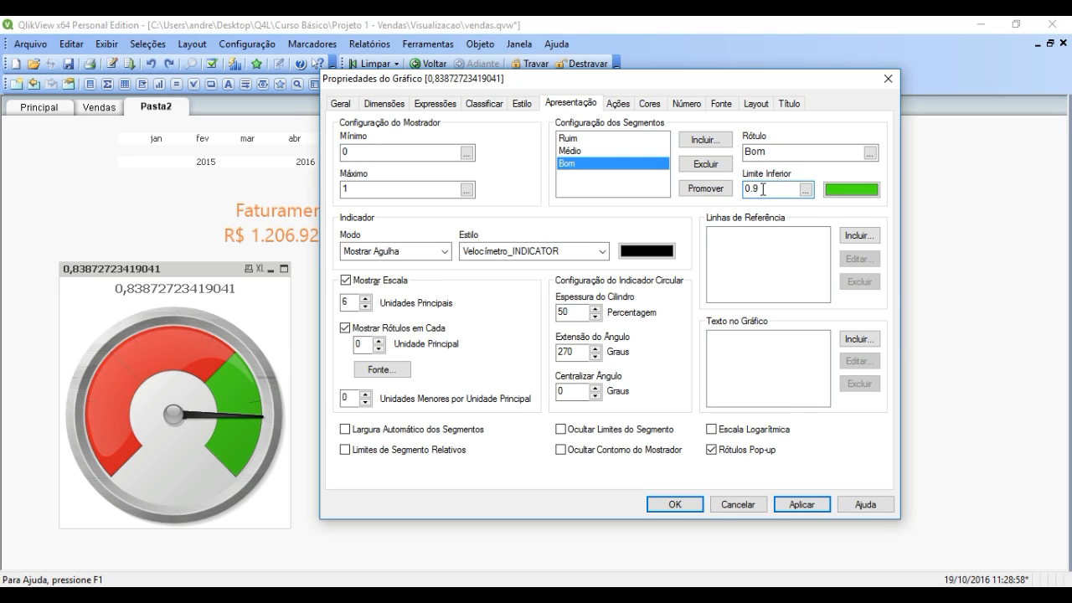
{"action": "left_click", "coordinate": [824, 506]}
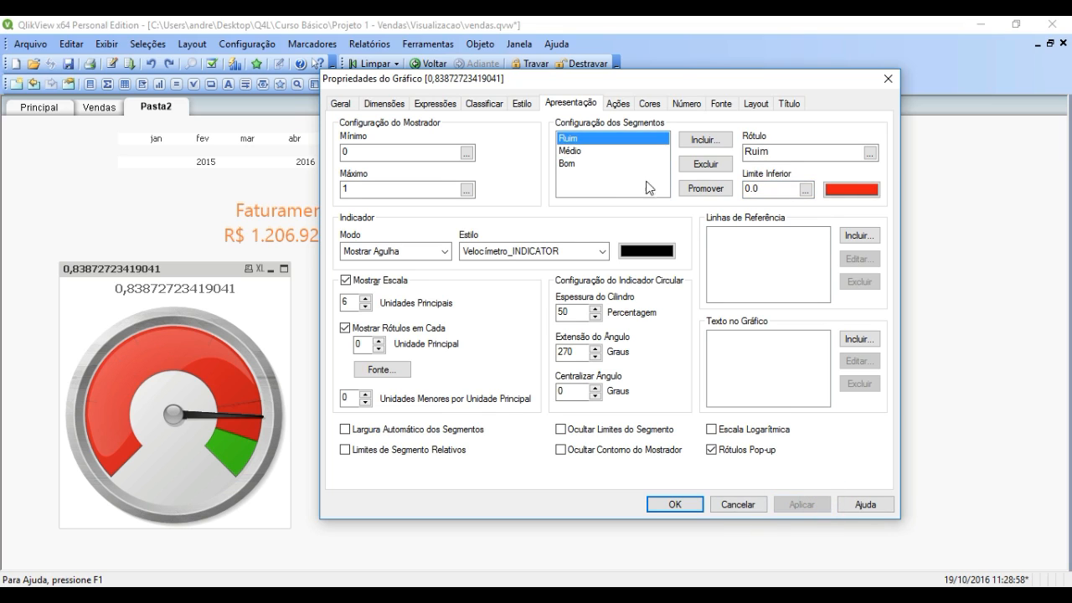
- Change the Médio segment's colour to solid yellow, apply it, and close the gauge's properties
{"action": "left_click", "coordinate": [573, 153]}
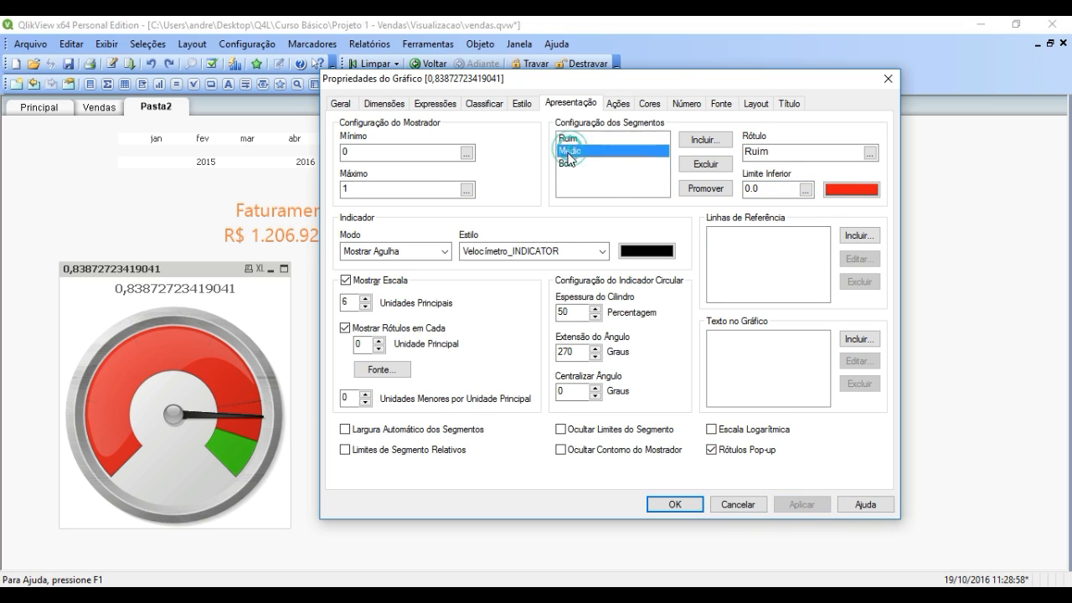
{"action": "right_click", "coordinate": [833, 194]}
{"action": "left_click", "coordinate": [791, 220]}
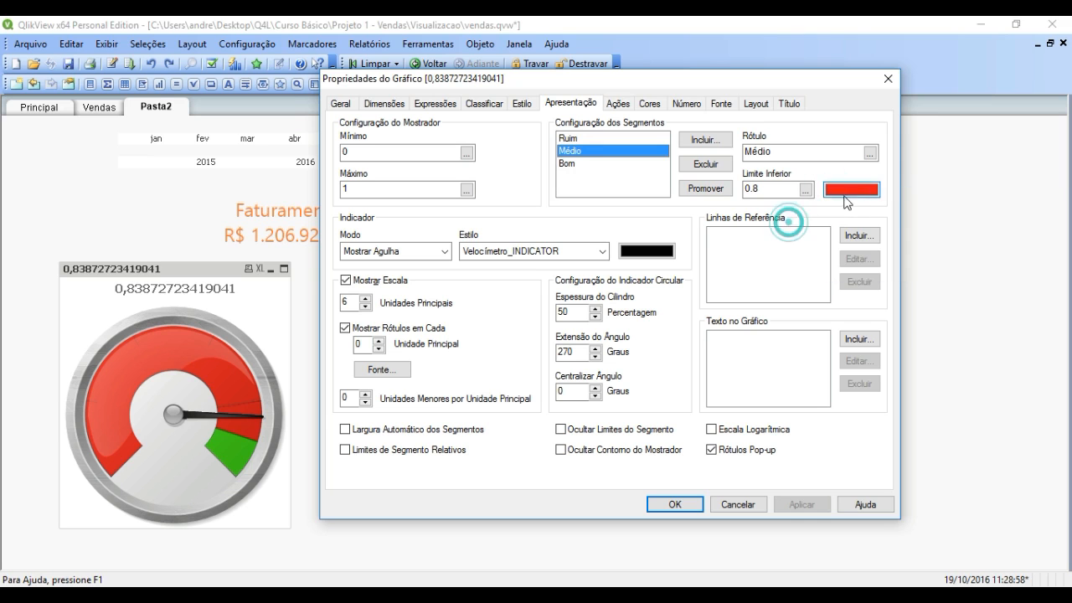
{"action": "left_click", "coordinate": [845, 192]}
{"action": "left_click", "coordinate": [896, 184]}
{"action": "left_click", "coordinate": [640, 240]}
{"action": "left_click", "coordinate": [635, 417]}
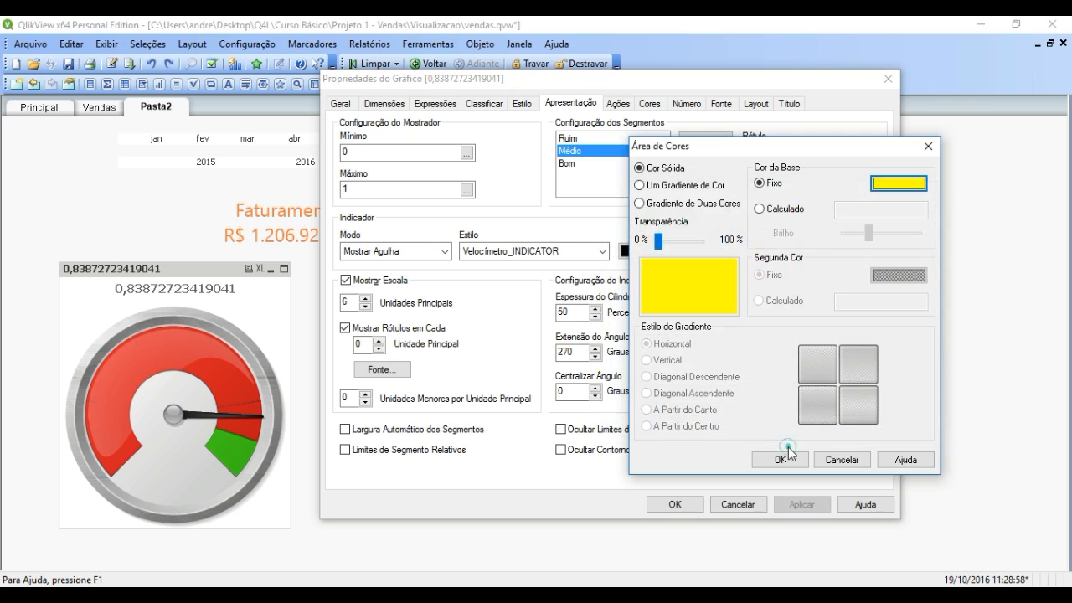
{"action": "left_click", "coordinate": [787, 457]}
{"action": "left_click", "coordinate": [798, 503]}
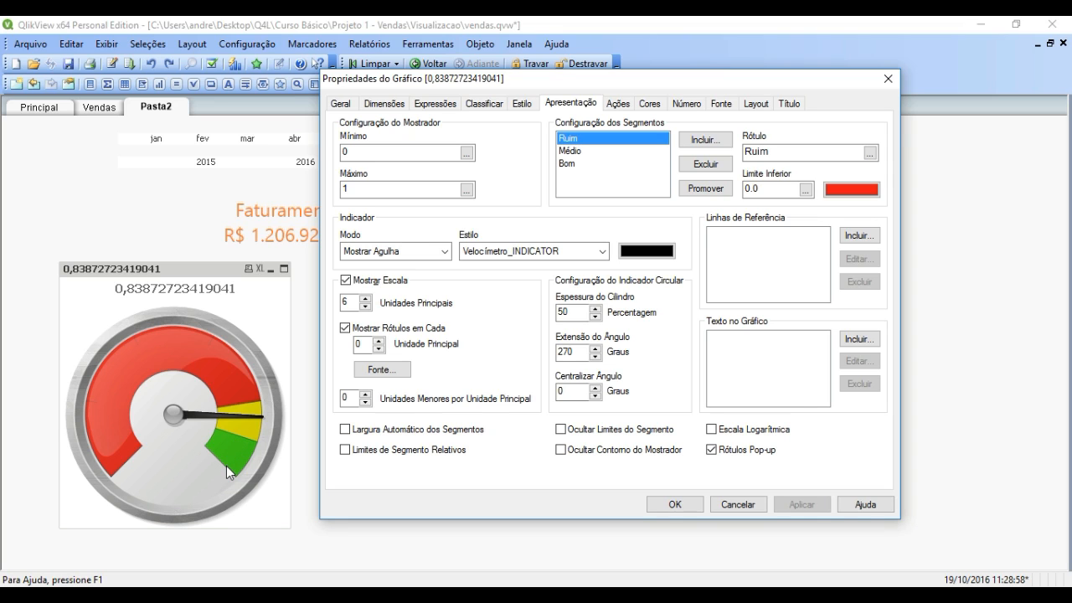
{"action": "left_click", "coordinate": [683, 508]}
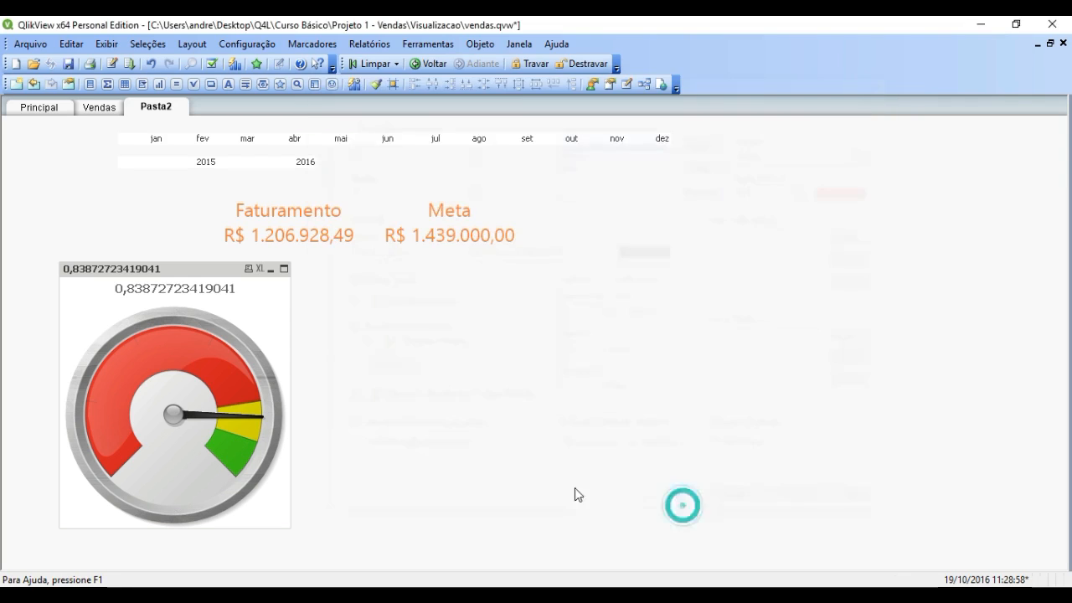
- Select the year 2016 and check the gauge needle for jun, abr, fev and mar, ending on mar
{"action": "left_click", "coordinate": [303, 164]}
{"action": "left_click", "coordinate": [389, 140]}
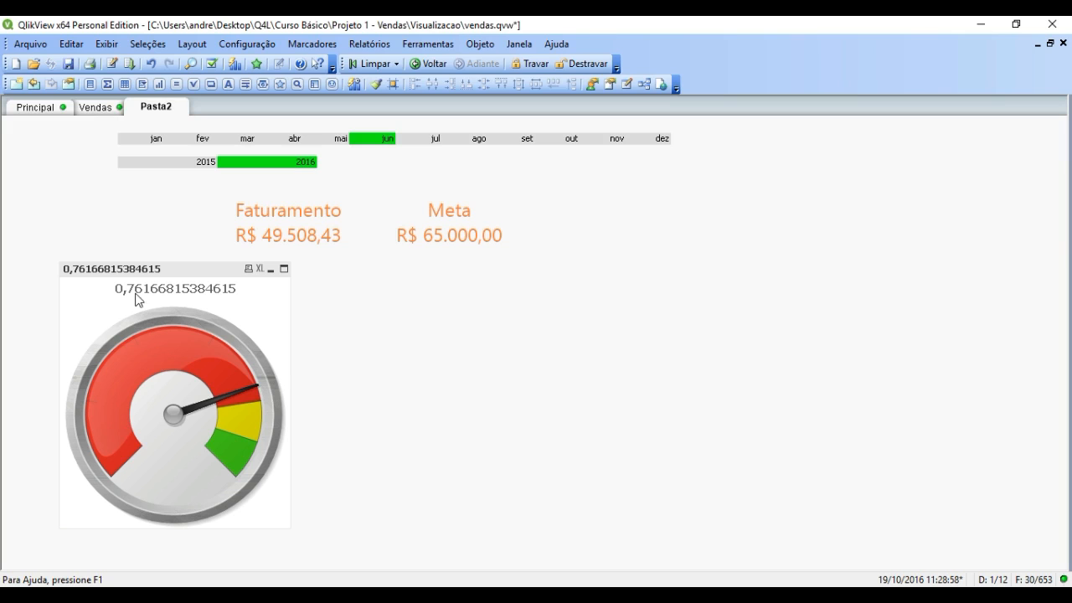
{"action": "left_click", "coordinate": [314, 138]}
{"action": "left_click", "coordinate": [299, 138]}
{"action": "left_click", "coordinate": [246, 139]}
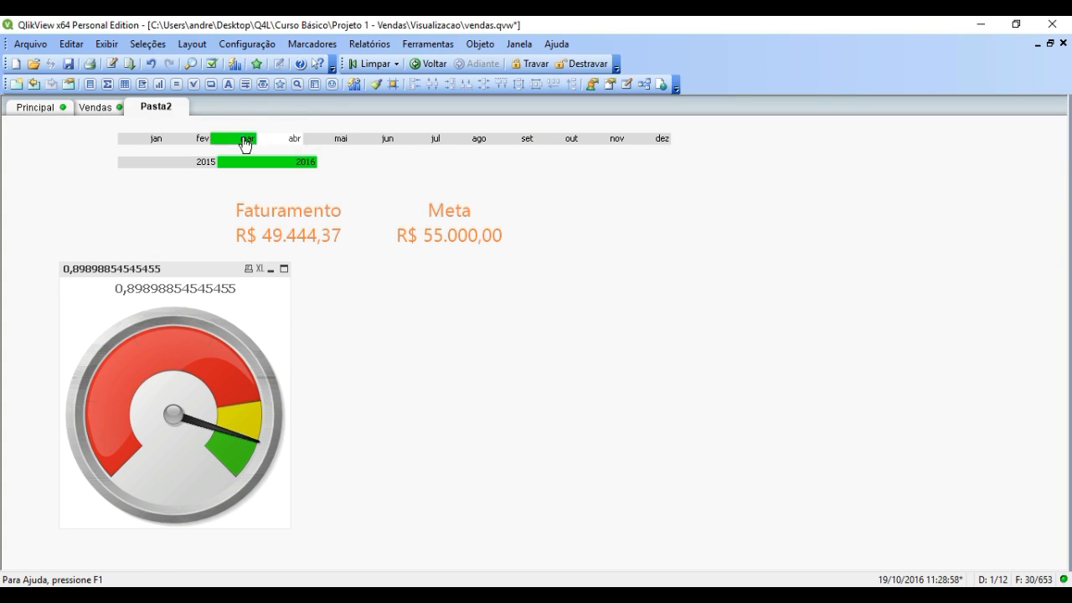
{"action": "left_click", "coordinate": [205, 139]}
{"action": "left_click", "coordinate": [232, 142]}
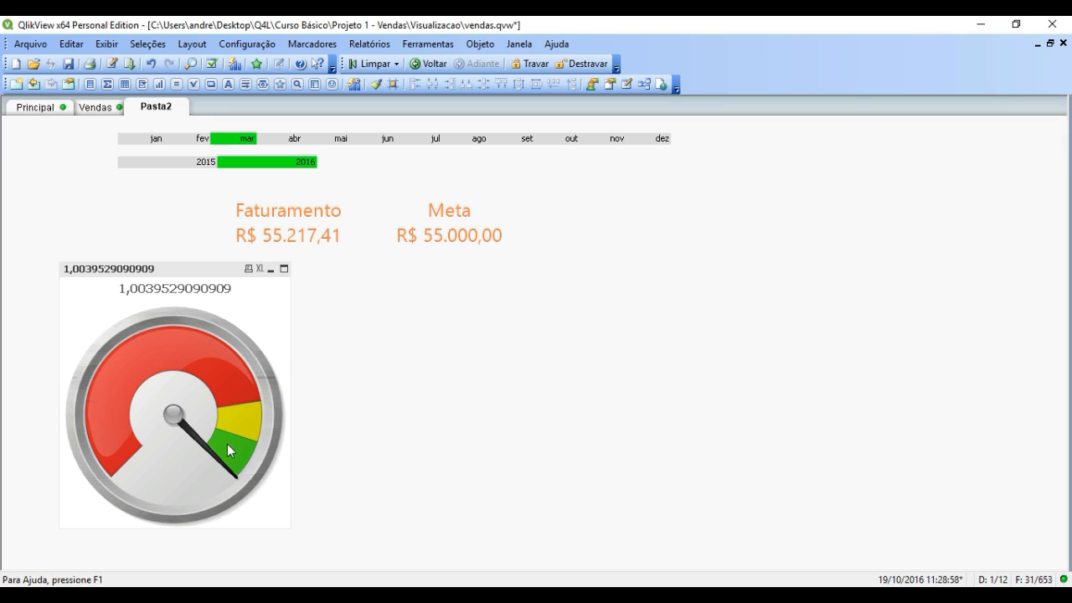
- Move the gauge chart to the empty area right of the Meta figure and reopen its presentation settings beside the dial
{"action": "left_click_drag", "start_coordinate": [155, 270], "coordinate": [705, 205]}
{"action": "double_click", "coordinate": [734, 218]}
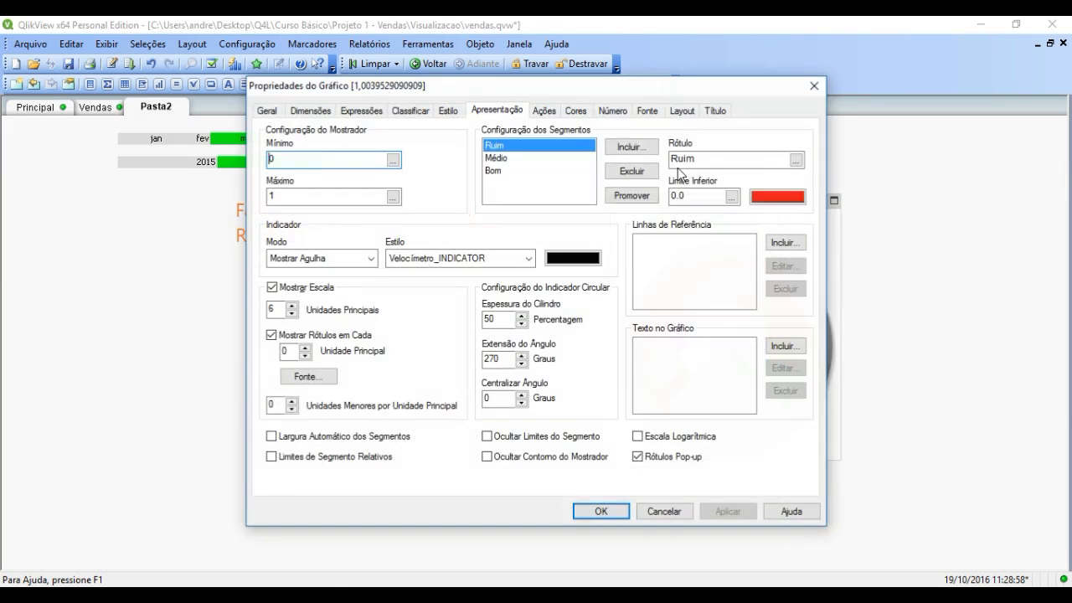
{"action": "left_click_drag", "start_coordinate": [608, 90], "coordinate": [393, 95]}
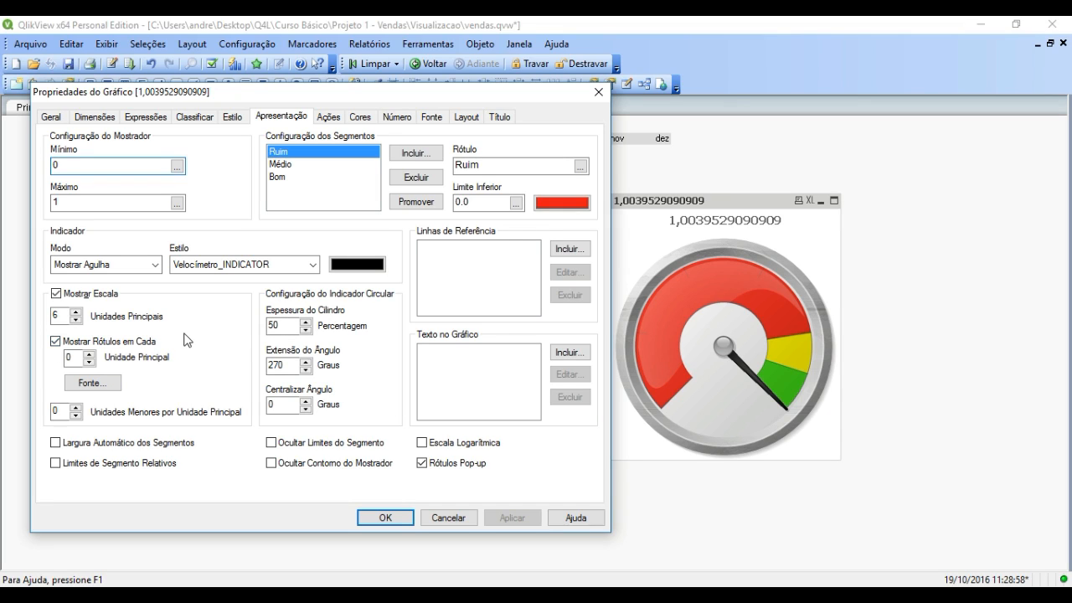
- Try the gauge's indicator mode Preencher com o Valor, apply it, and close the chart properties
{"action": "left_click", "coordinate": [155, 264]}
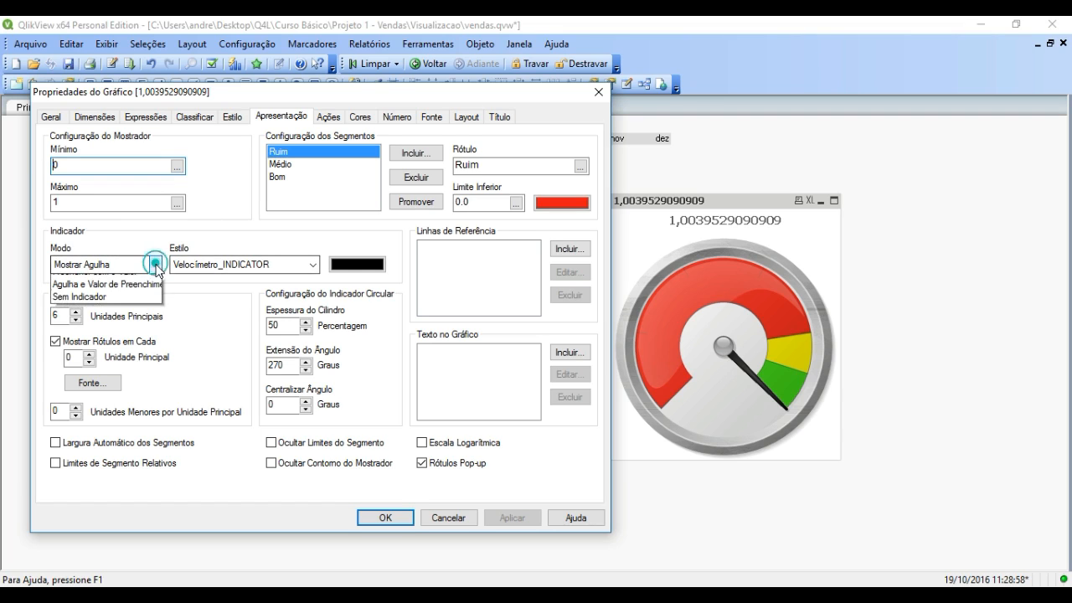
{"action": "left_click", "coordinate": [138, 295]}
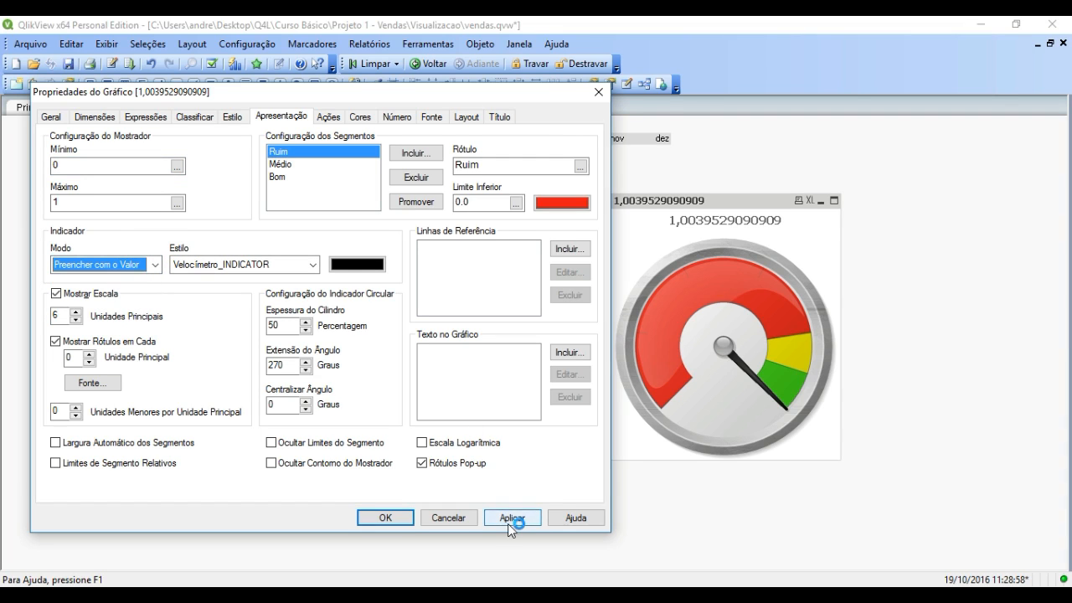
{"action": "left_click", "coordinate": [155, 263]}
{"action": "left_click", "coordinate": [84, 278]}
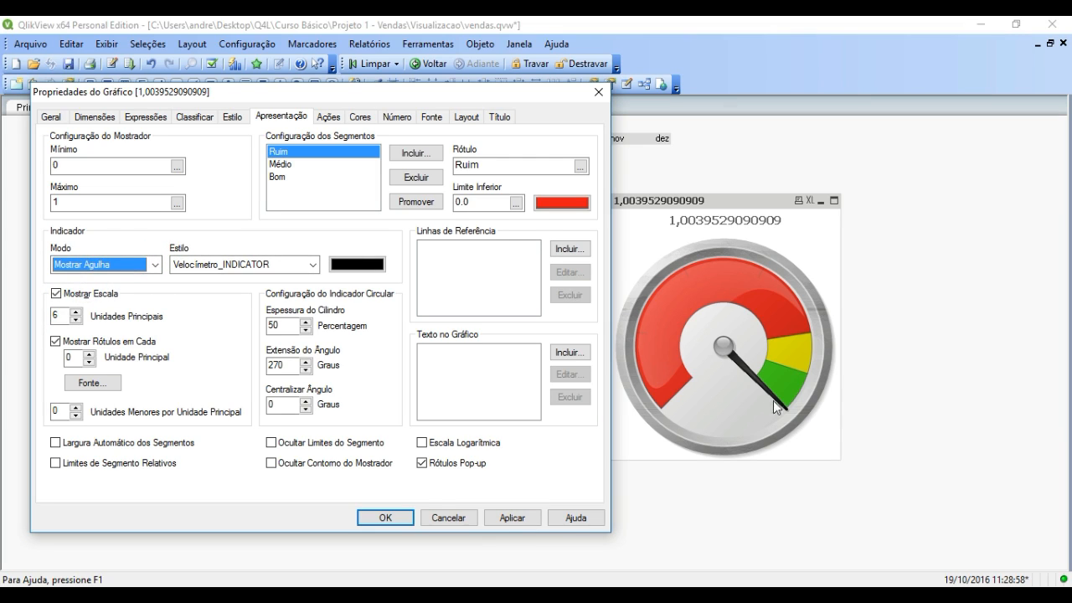
{"action": "left_click", "coordinate": [155, 264]}
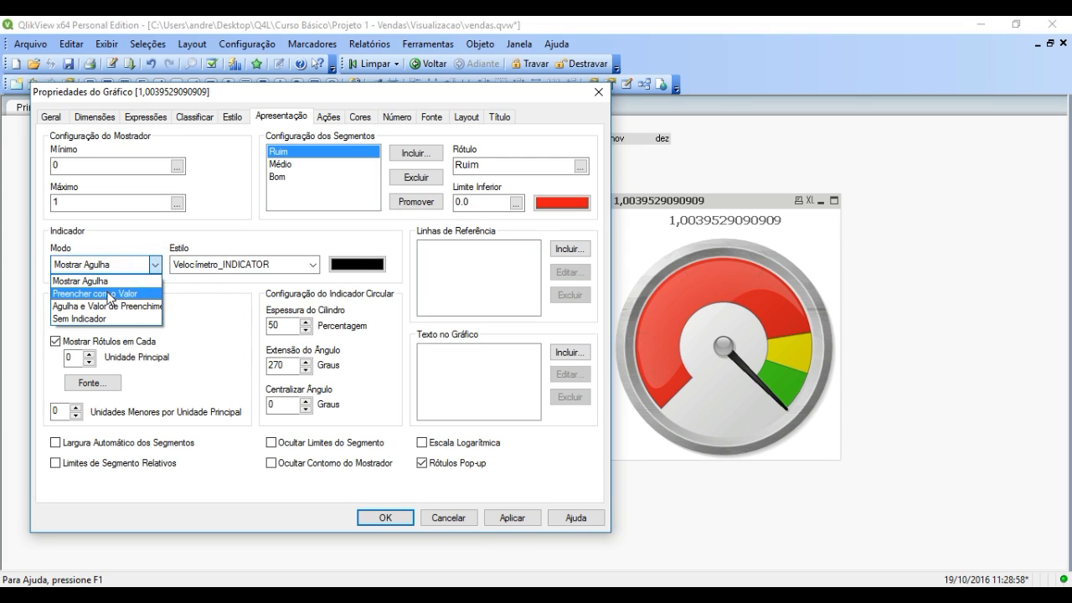
{"action": "left_click", "coordinate": [109, 294]}
{"action": "left_click", "coordinate": [526, 520]}
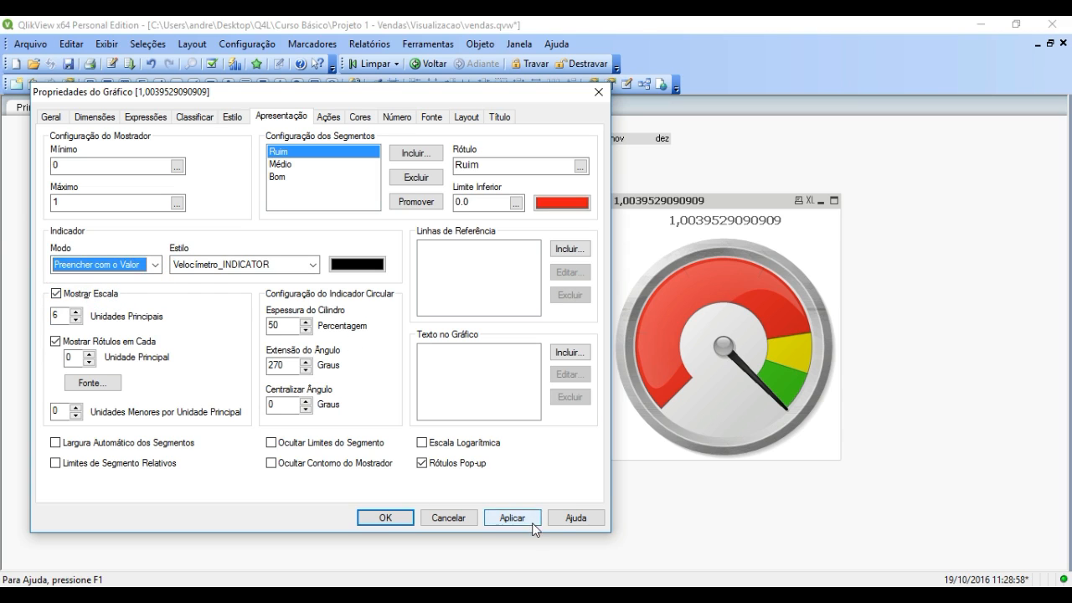
{"action": "left_click", "coordinate": [598, 92]}
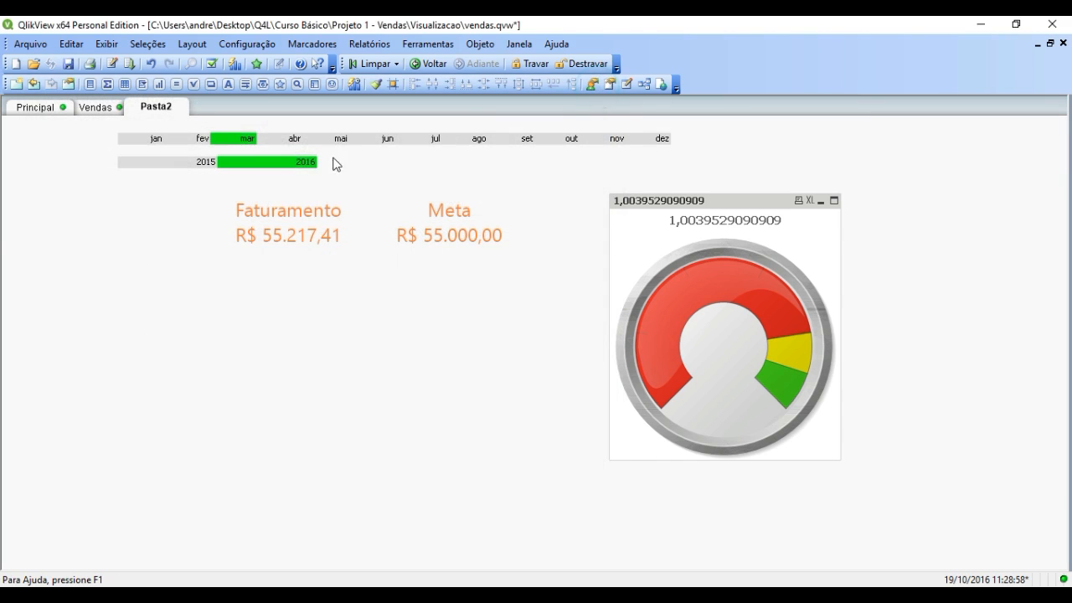
- Switch the month selection to fev and reopen the gauge's properties, placing the dialog so the dial stays visible
{"action": "left_click", "coordinate": [199, 139]}
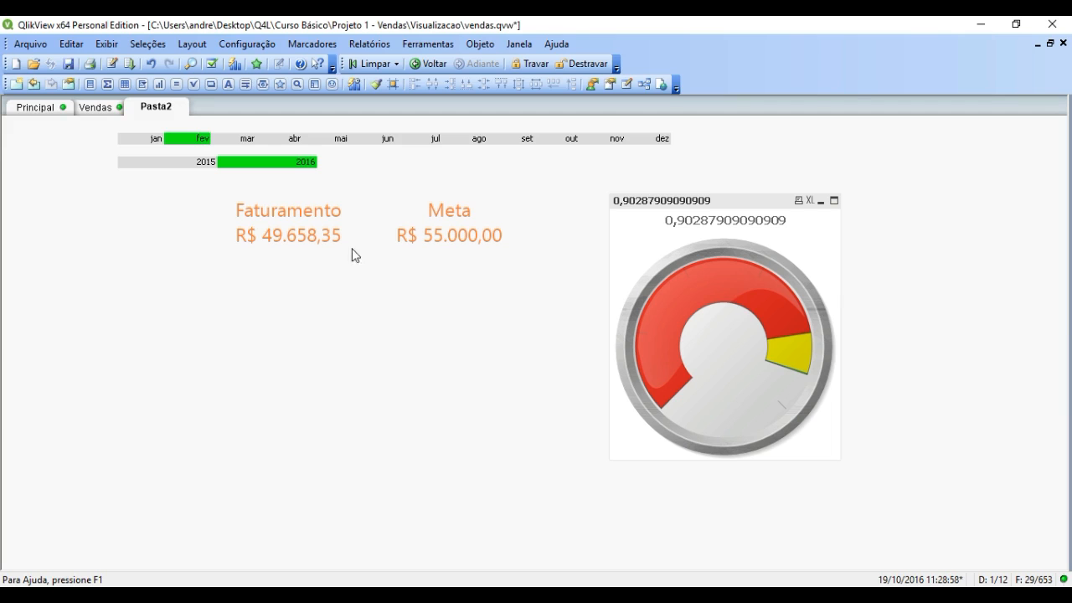
{"action": "right_click", "coordinate": [726, 278]}
{"action": "left_click", "coordinate": [744, 289]}
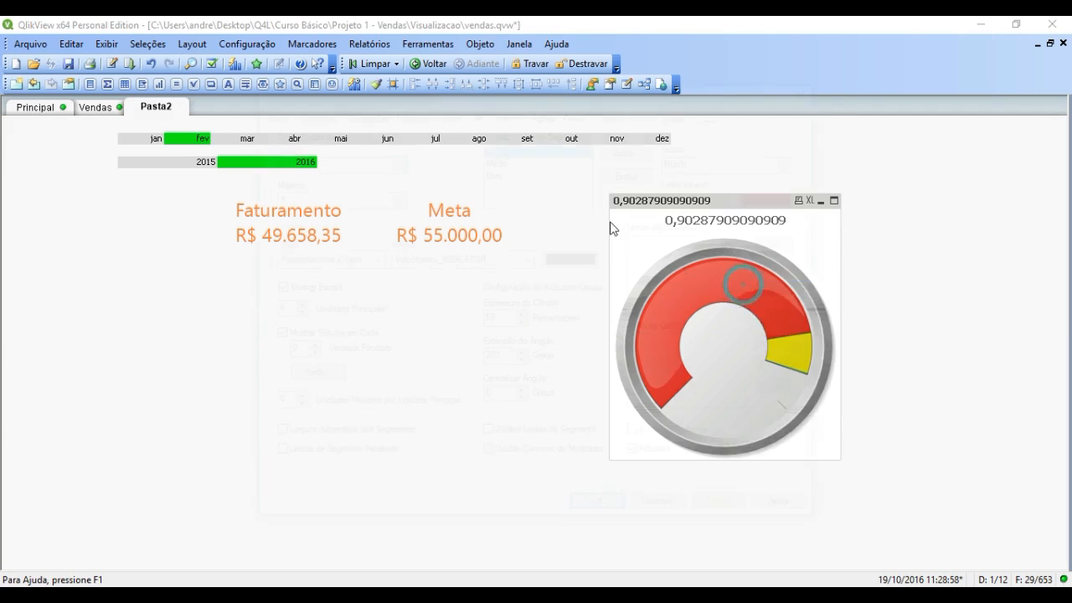
{"action": "left_click_drag", "start_coordinate": [561, 84], "coordinate": [357, 168]}
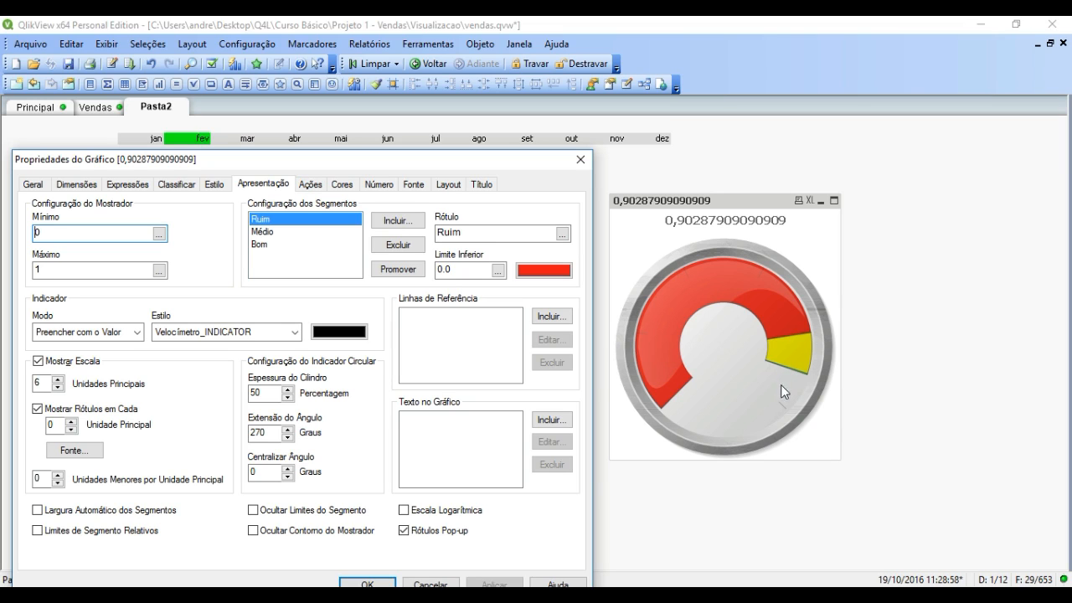
- Try the indicator modes Agulha e Valor de Preenchimento and Sem Indicador, applying each to the gauge
{"action": "left_click", "coordinate": [118, 331]}
{"action": "left_click", "coordinate": [73, 366]}
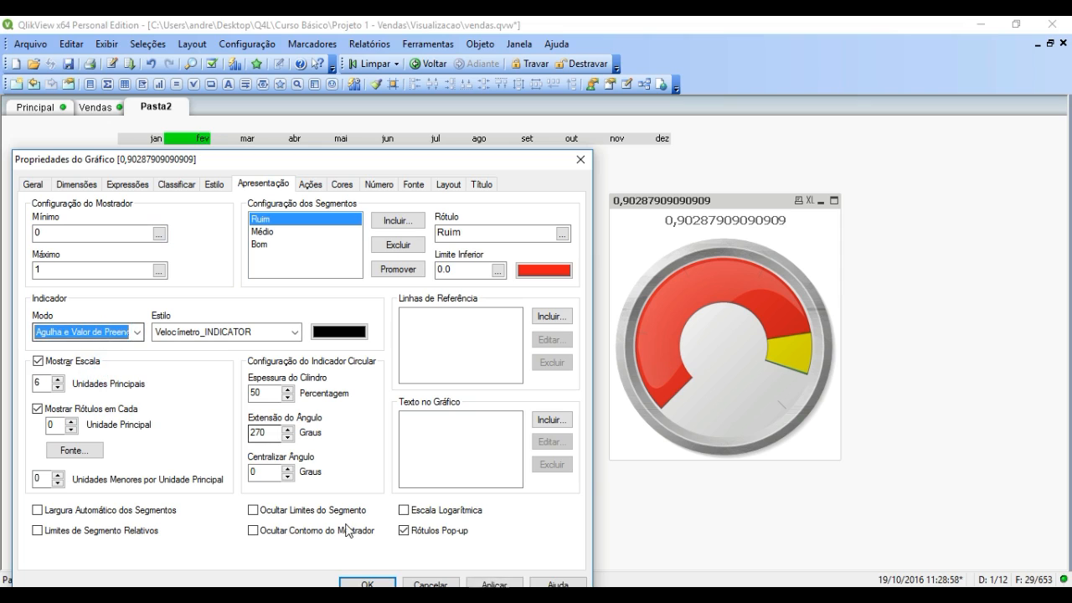
{"action": "left_click", "coordinate": [491, 583]}
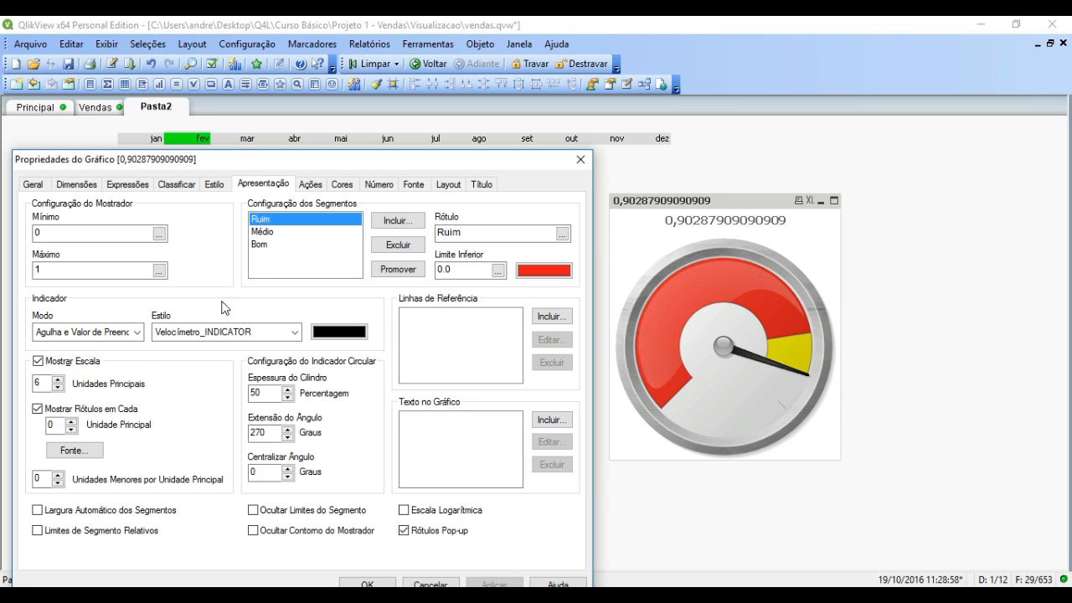
{"action": "left_click", "coordinate": [136, 332]}
{"action": "left_click", "coordinate": [83, 387]}
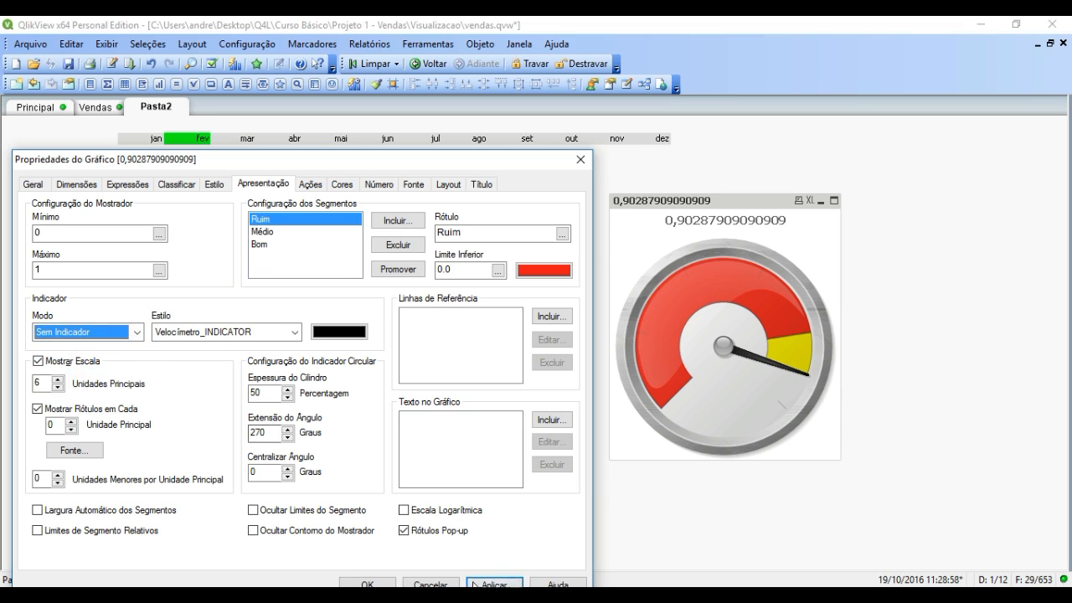
{"action": "left_click", "coordinate": [494, 583]}
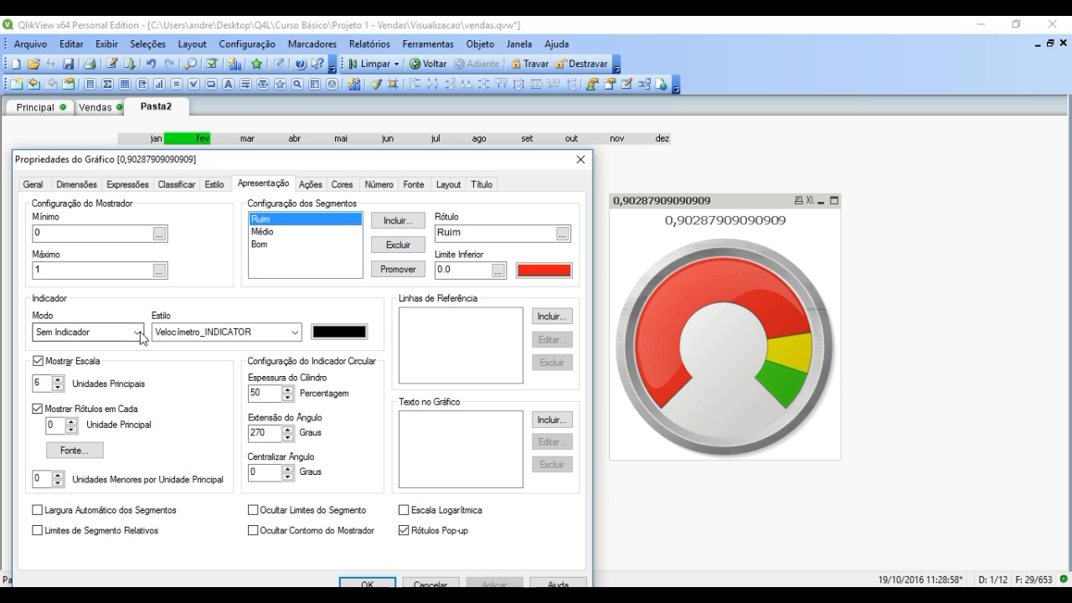
- Set the indicator mode back to Mostrar Agulha with the Velocímetro_INDICATOR style and apply it
{"action": "left_click", "coordinate": [137, 332]}
{"action": "left_click", "coordinate": [93, 344]}
{"action": "left_click", "coordinate": [293, 332]}
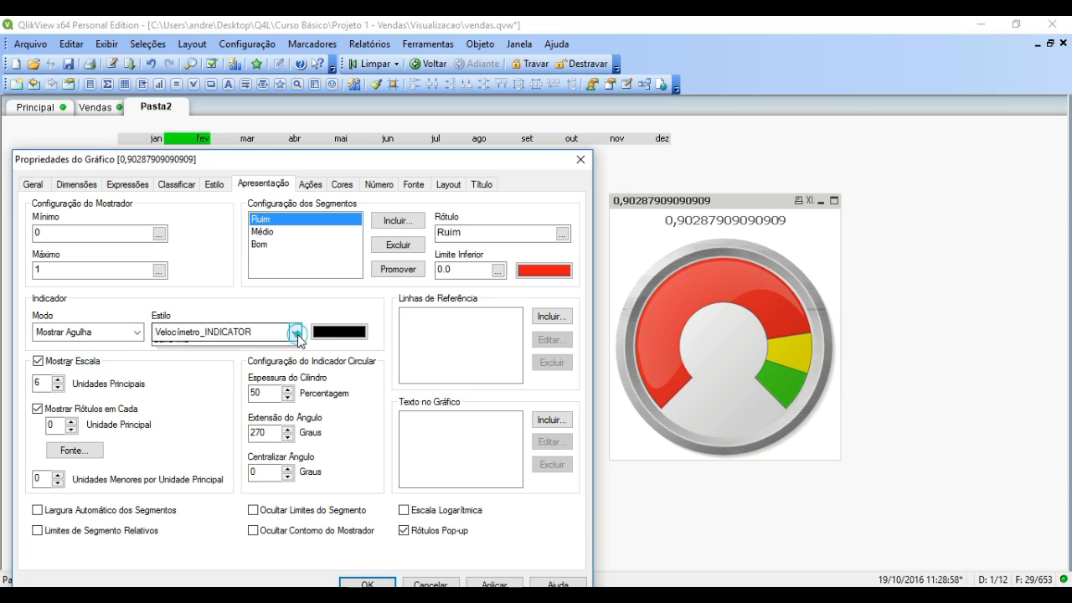
{"action": "left_click", "coordinate": [207, 360]}
{"action": "left_click", "coordinate": [199, 335]}
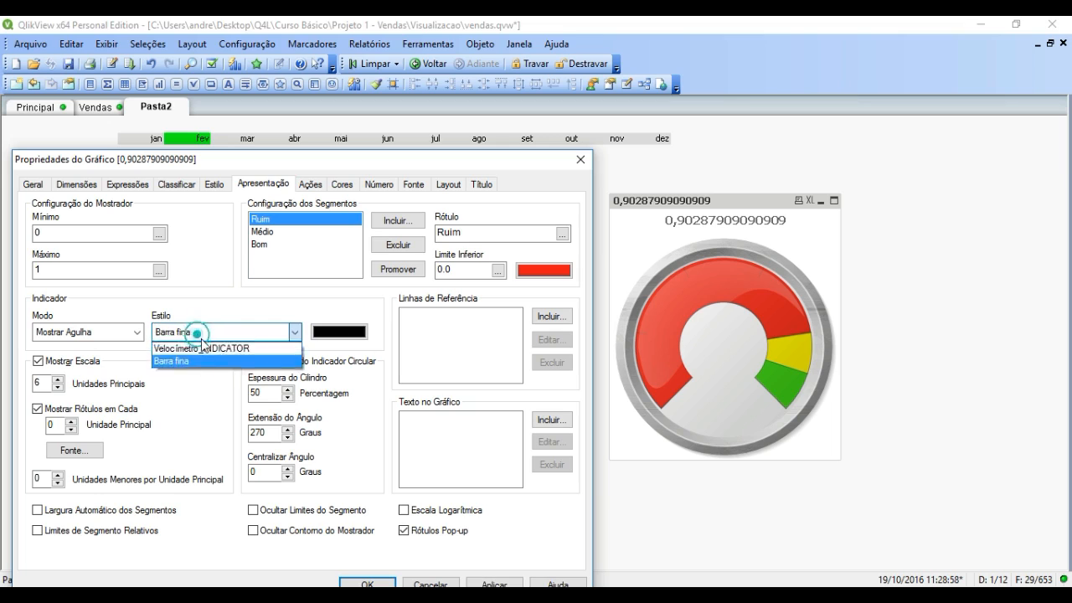
{"action": "left_click", "coordinate": [201, 347]}
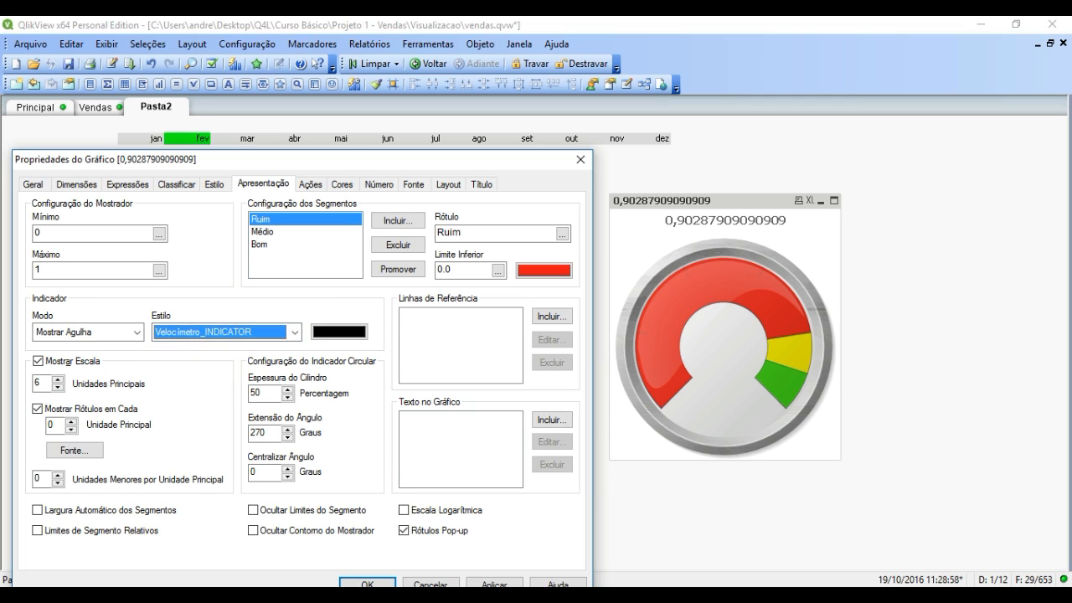
{"action": "left_click", "coordinate": [494, 583]}
- Change the gauge needle's style to Barra fina and apply it
{"action": "left_click", "coordinate": [295, 331]}
{"action": "left_click", "coordinate": [206, 359]}
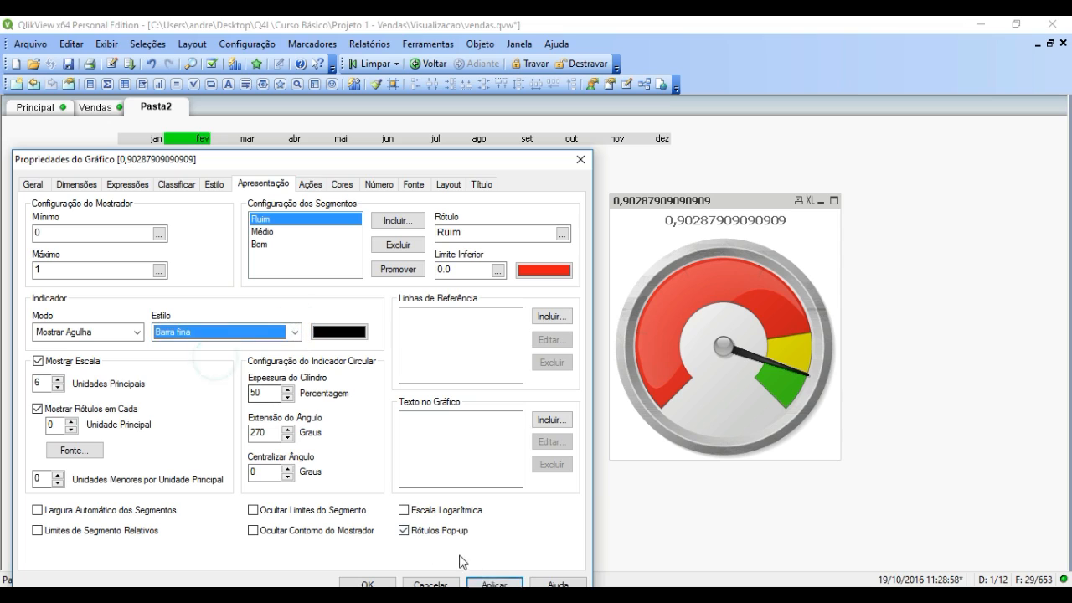
{"action": "left_click", "coordinate": [494, 583]}
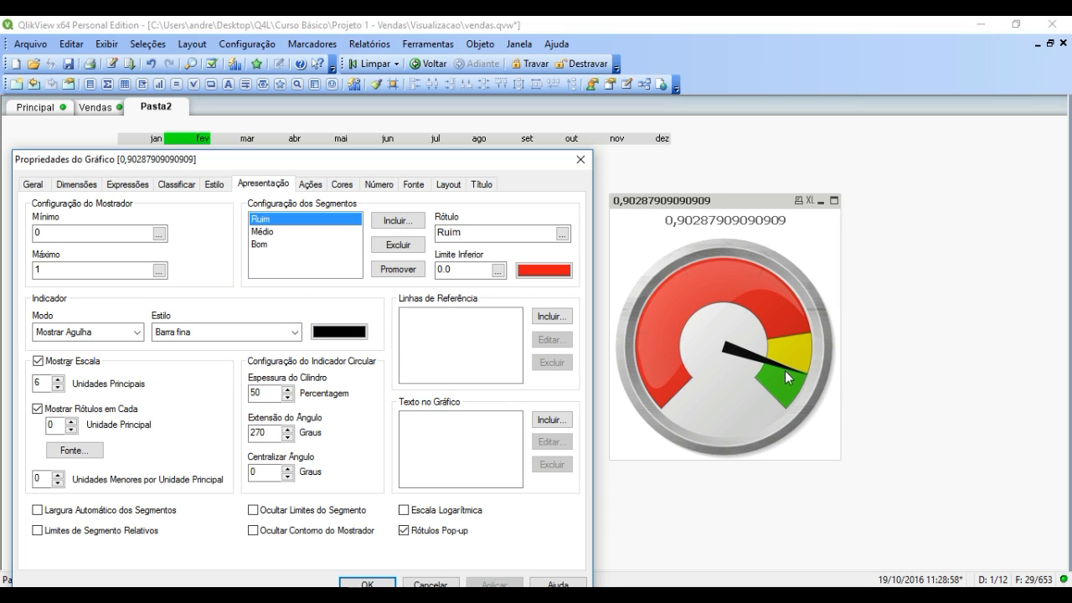
- Try the gauge without its scale, and turn the scale display back on
{"action": "left_click", "coordinate": [38, 361]}
{"action": "left_click", "coordinate": [494, 584]}
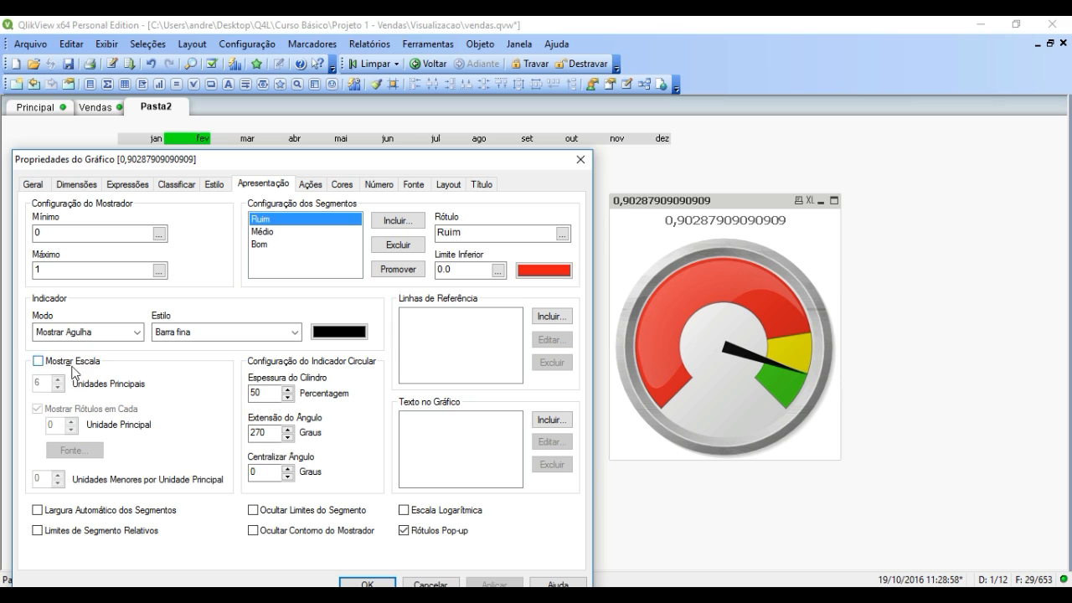
{"action": "left_click", "coordinate": [71, 362]}
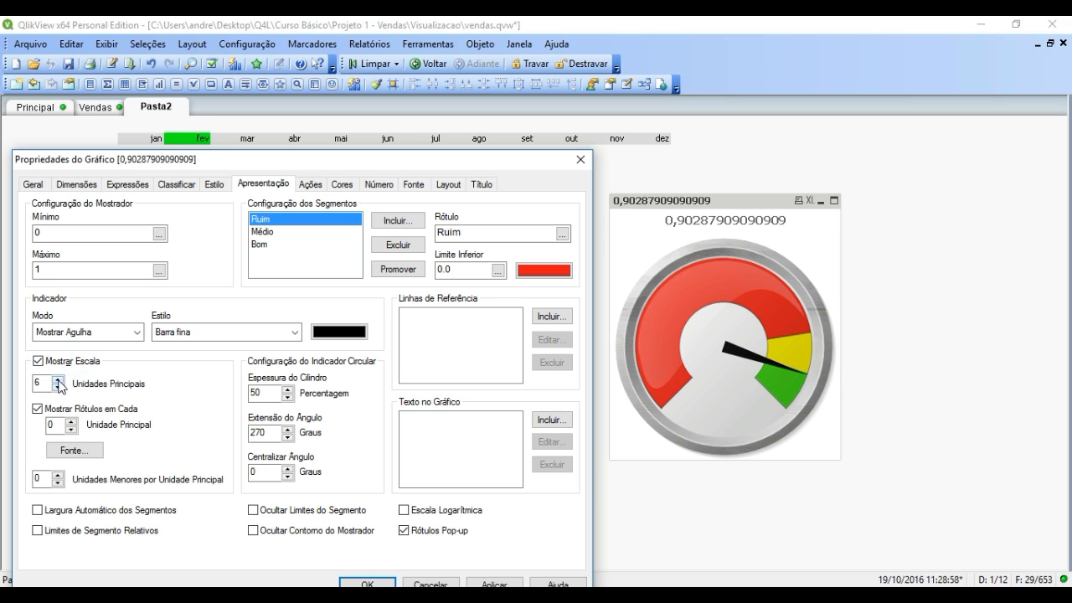
- Set the gauge scale to 11 major units and apply the change
{"action": "left_click", "coordinate": [59, 380]}
{"action": "left_click", "coordinate": [58, 380]}
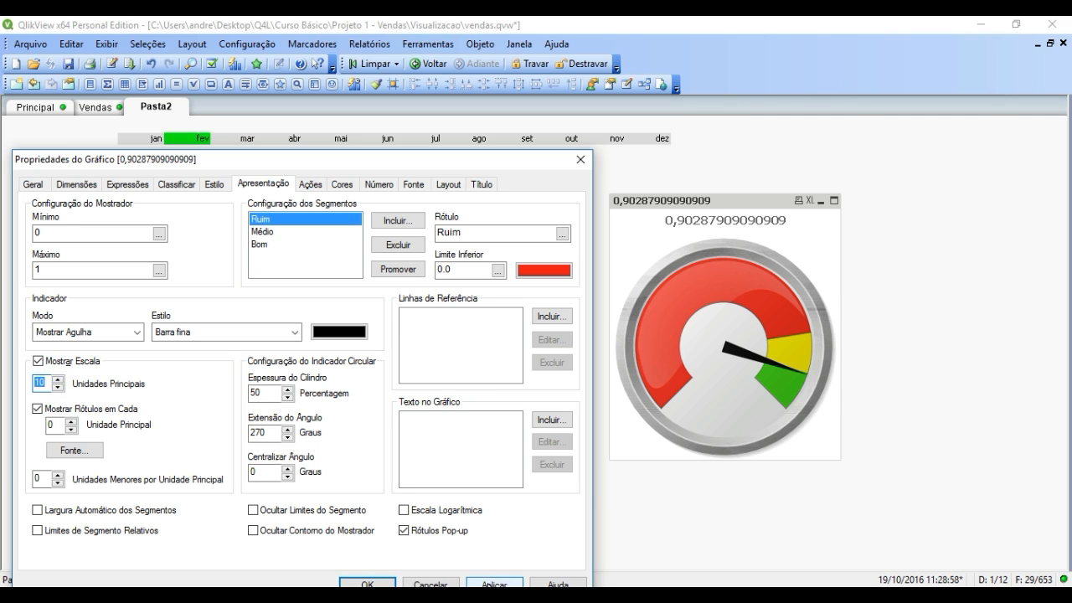
{"action": "left_click", "coordinate": [493, 584]}
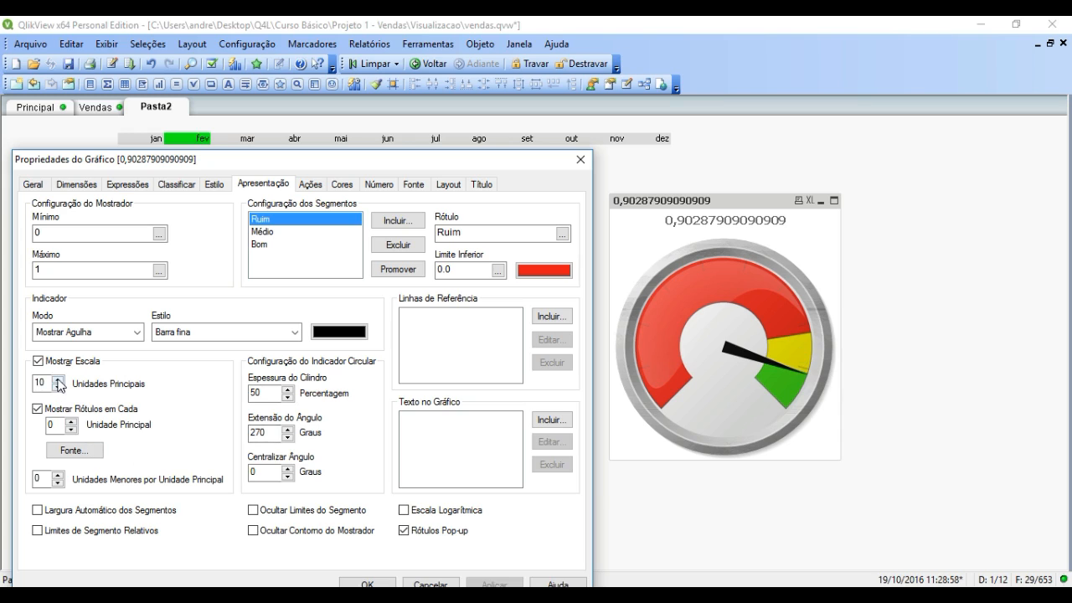
{"action": "left_click", "coordinate": [56, 379]}
{"action": "left_click", "coordinate": [494, 584]}
- Show the scale labels at every 5 major units and apply the setting
{"action": "left_click", "coordinate": [71, 421]}
{"action": "left_click", "coordinate": [71, 421]}
{"action": "left_click", "coordinate": [71, 421]}
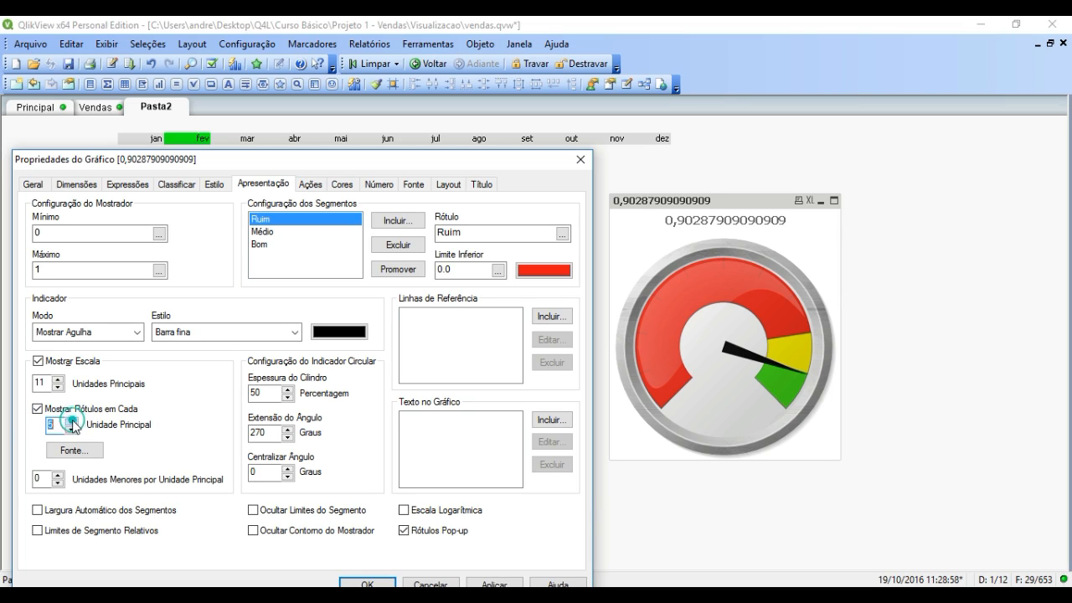
{"action": "left_click", "coordinate": [494, 584]}
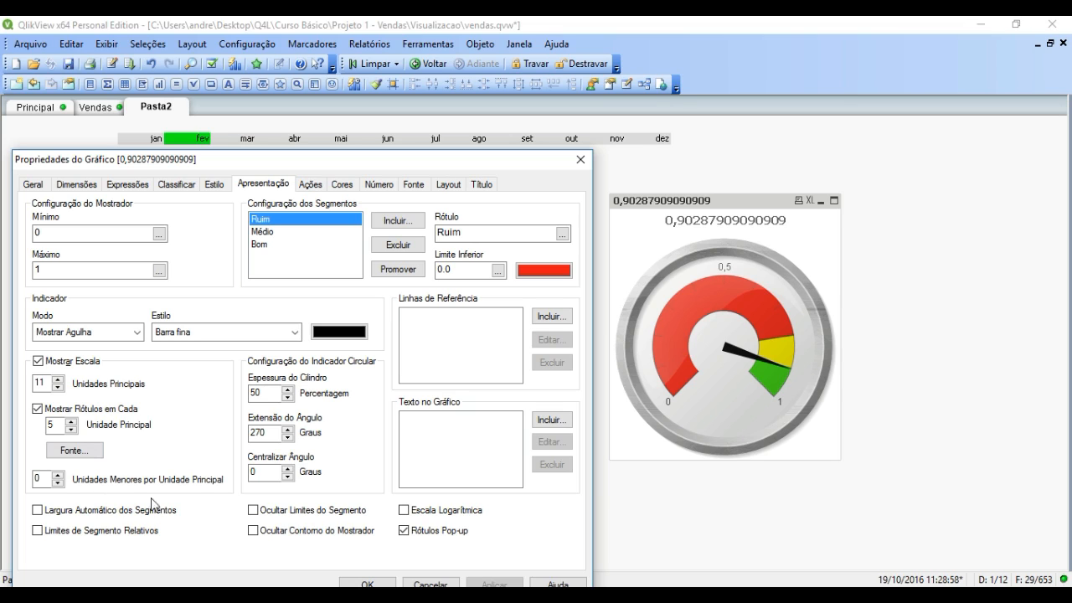
- Set the scale to 5 minor units per major unit and apply it to the gauge
{"action": "left_click", "coordinate": [58, 475]}
{"action": "left_click", "coordinate": [58, 475]}
{"action": "left_click", "coordinate": [58, 474]}
{"action": "left_click", "coordinate": [58, 475]}
{"action": "left_click", "coordinate": [58, 475]}
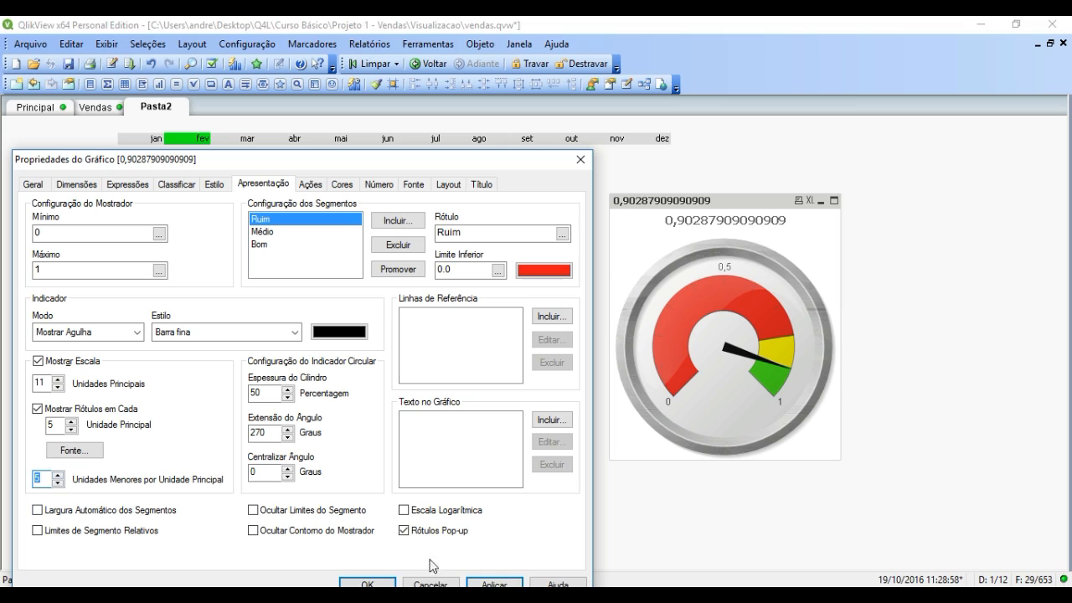
{"action": "left_click", "coordinate": [494, 584]}
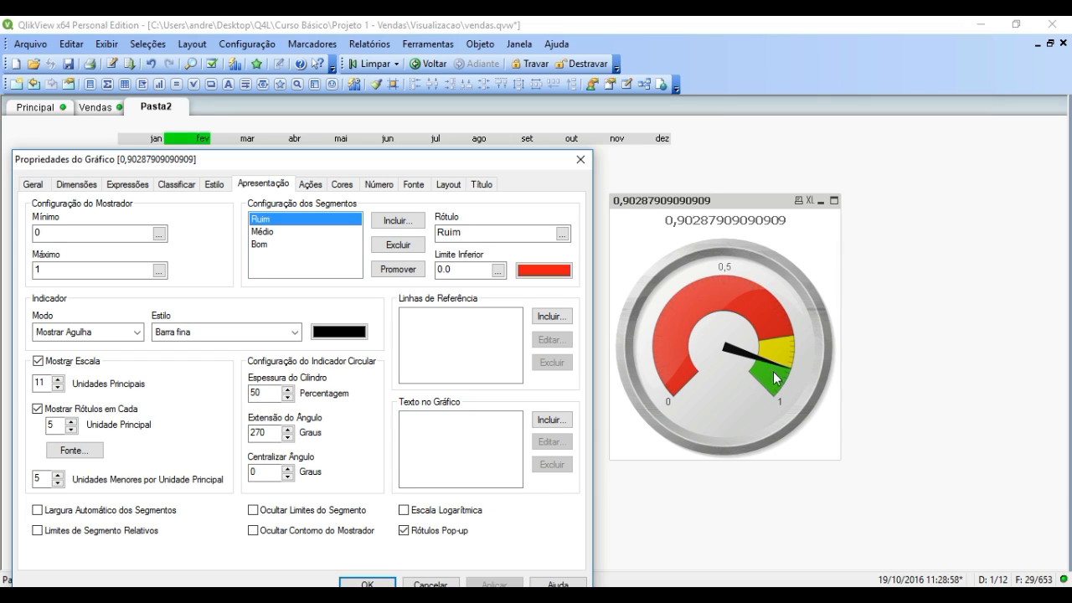
- Set the circular gauge's cylinder thickness to 20 percent and apply it
{"action": "left_click", "coordinate": [288, 399]}
{"action": "left_click", "coordinate": [287, 399]}
{"action": "left_click_drag", "start_coordinate": [269, 391], "coordinate": [251, 397]}
{"action": "type", "text": "20"}
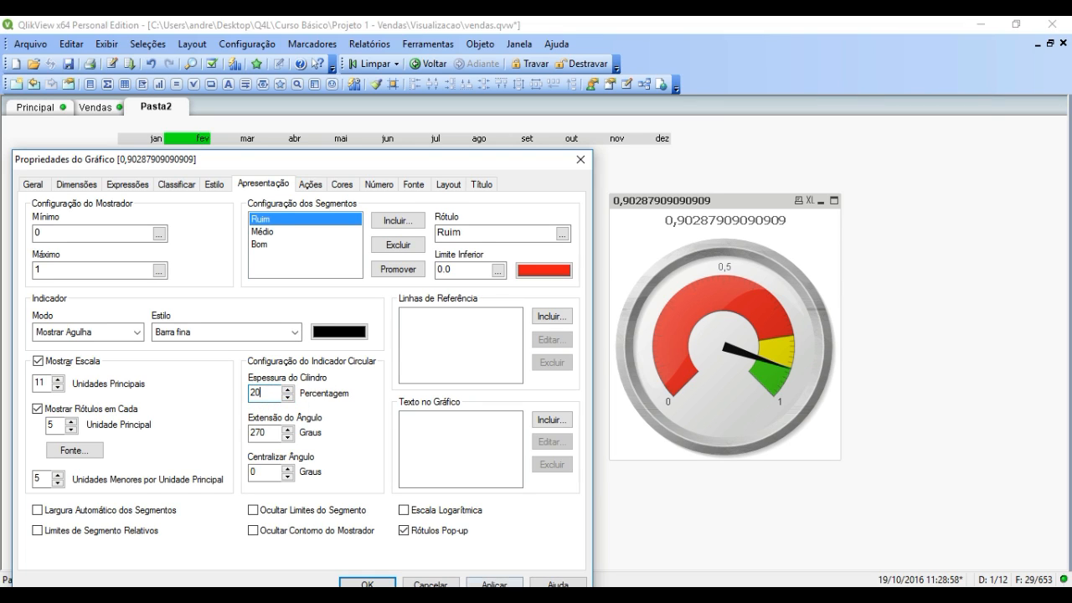
{"action": "left_click", "coordinate": [495, 583]}
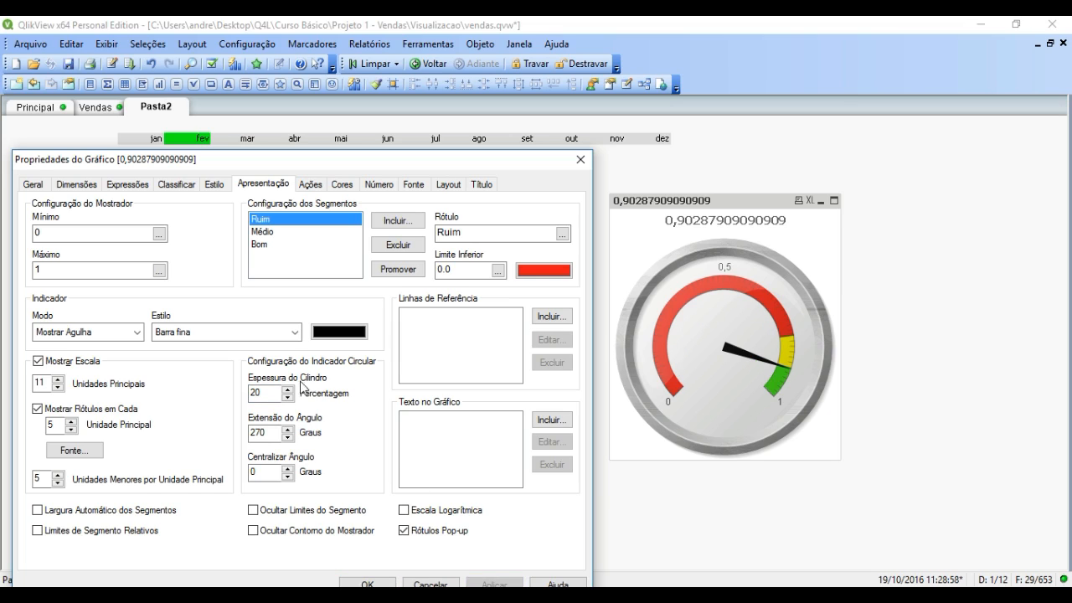
- Set the gauge's angle span to 180 degrees and apply it
{"action": "double_click", "coordinate": [276, 432]}
{"action": "type", "text": "180"}
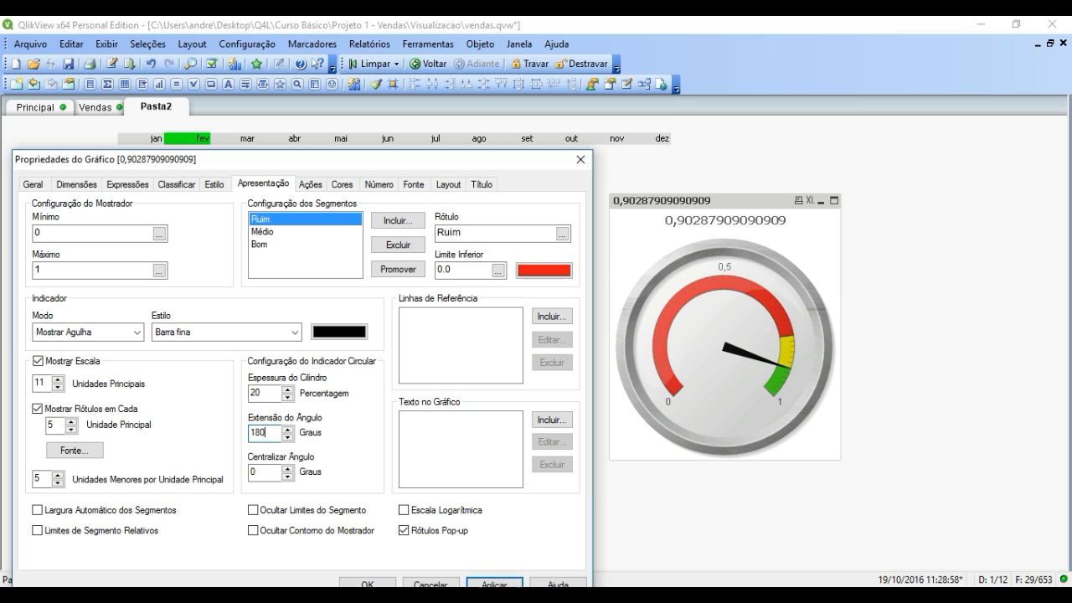
{"action": "left_click", "coordinate": [494, 582]}
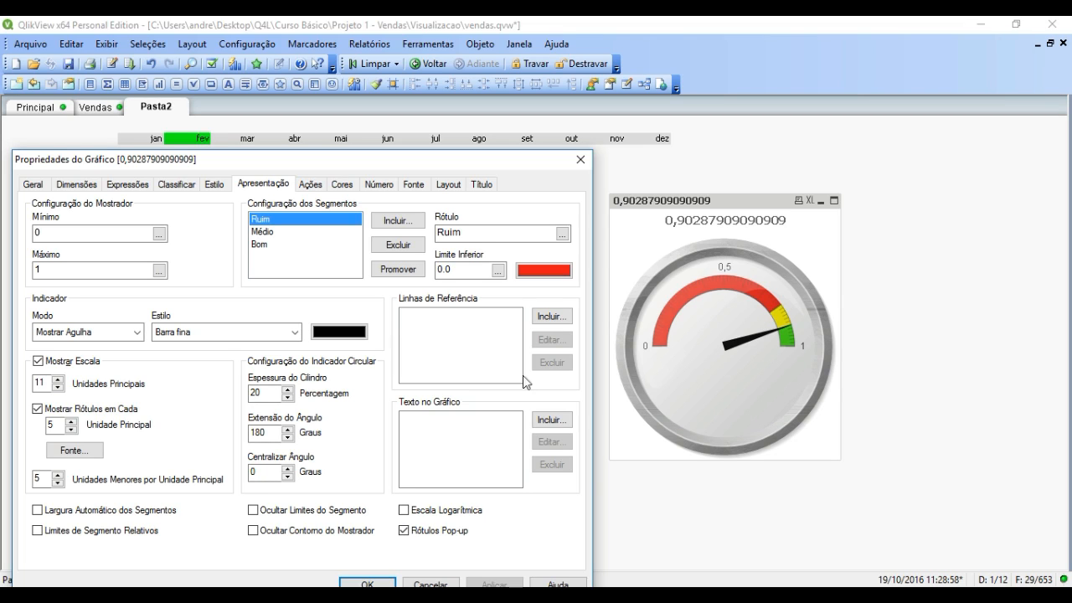
- Try a centre angle of 90 degrees on the gauge, and apply 0 degrees again
{"action": "double_click", "coordinate": [258, 471]}
{"action": "type", "text": "90"}
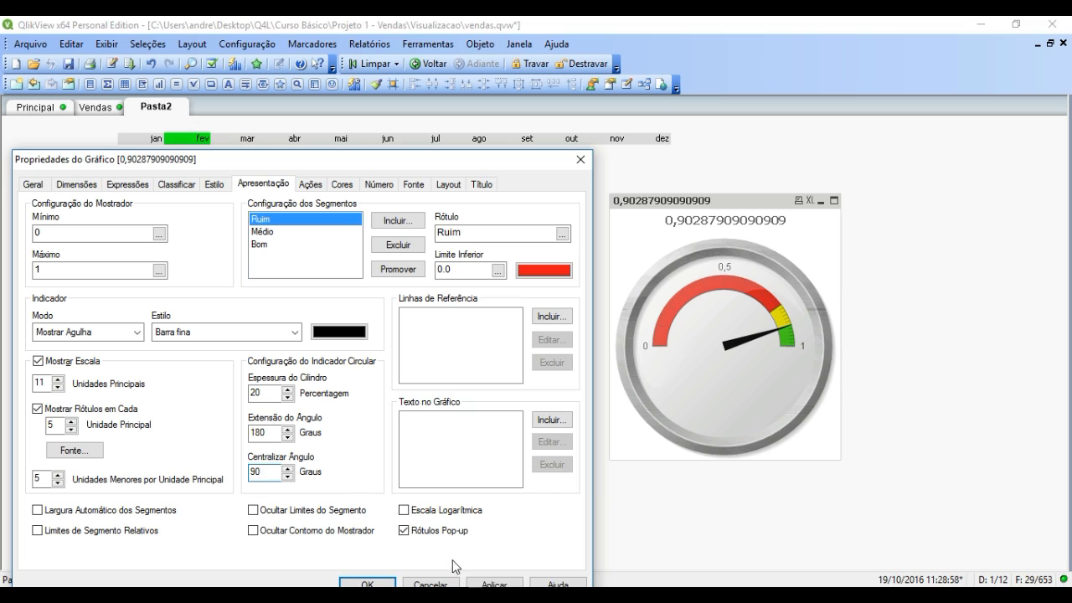
{"action": "left_click", "coordinate": [499, 582]}
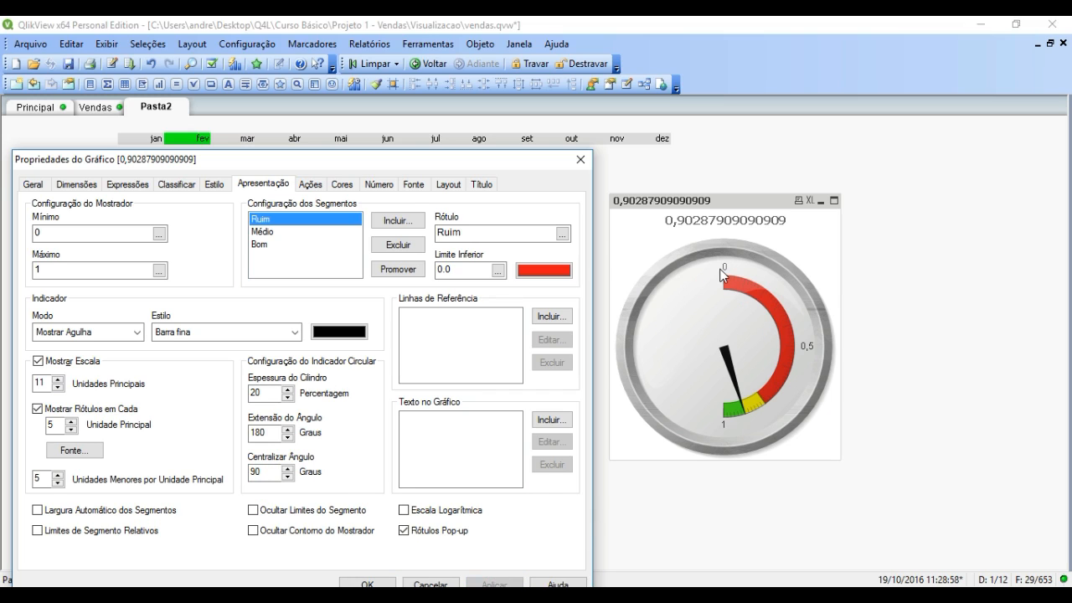
{"action": "double_click", "coordinate": [276, 473]}
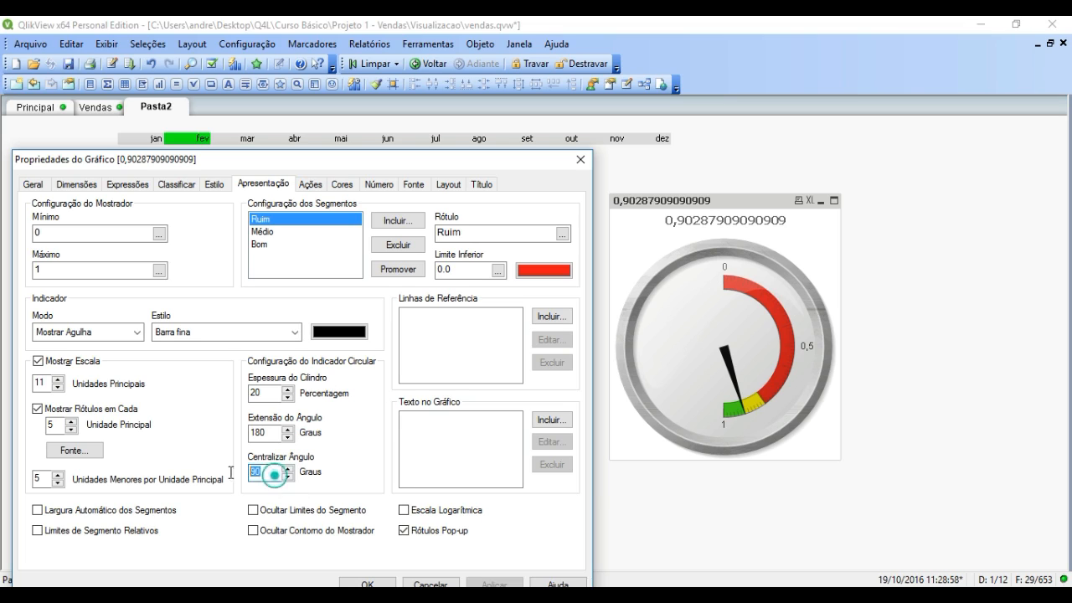
{"action": "type", "text": "0"}
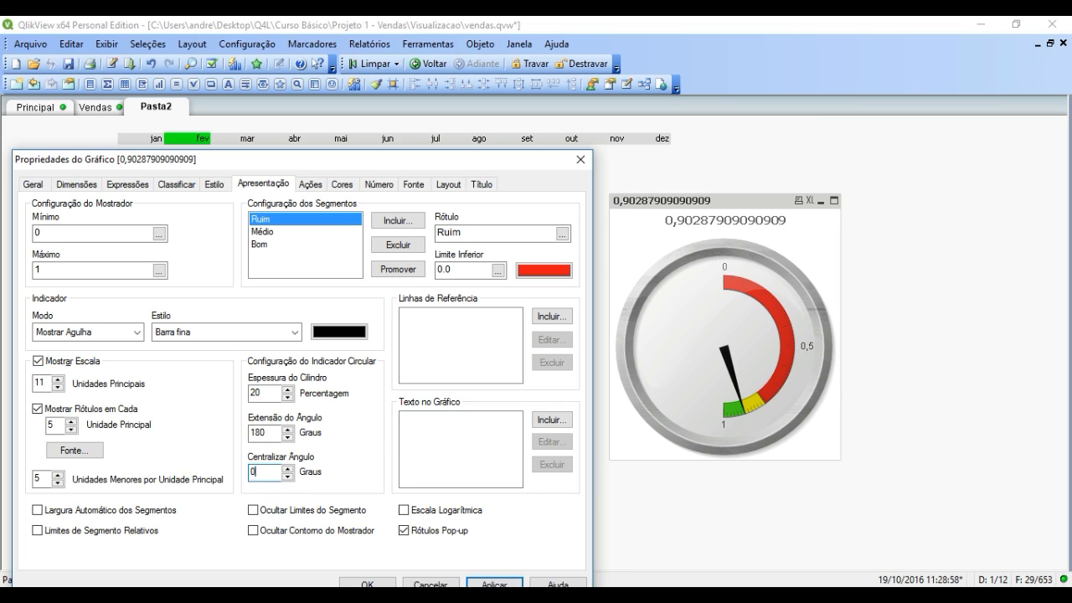
{"action": "left_click", "coordinate": [507, 583]}
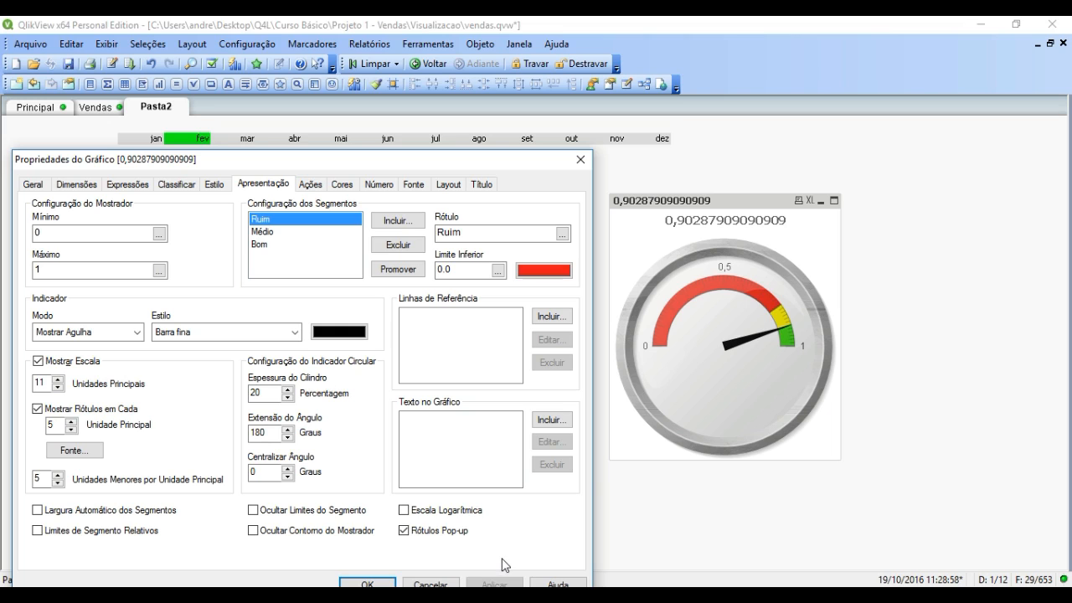
- Confirm the gauge's presentation settings, reopen its properties and apply the plain circular dial style without the metallic frame
{"action": "left_click", "coordinate": [367, 583]}
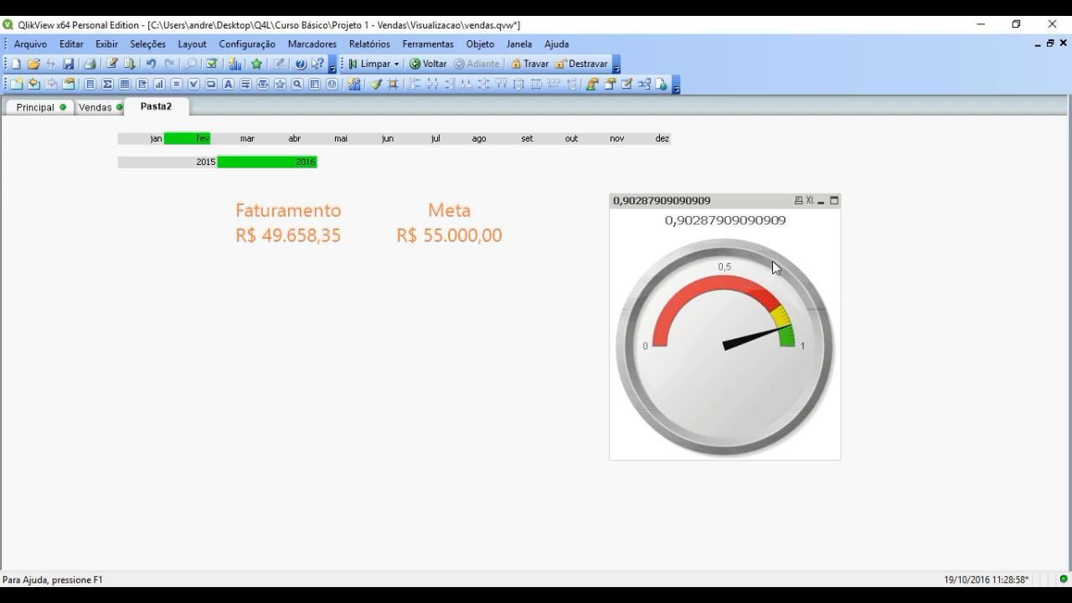
{"action": "right_click", "coordinate": [712, 227]}
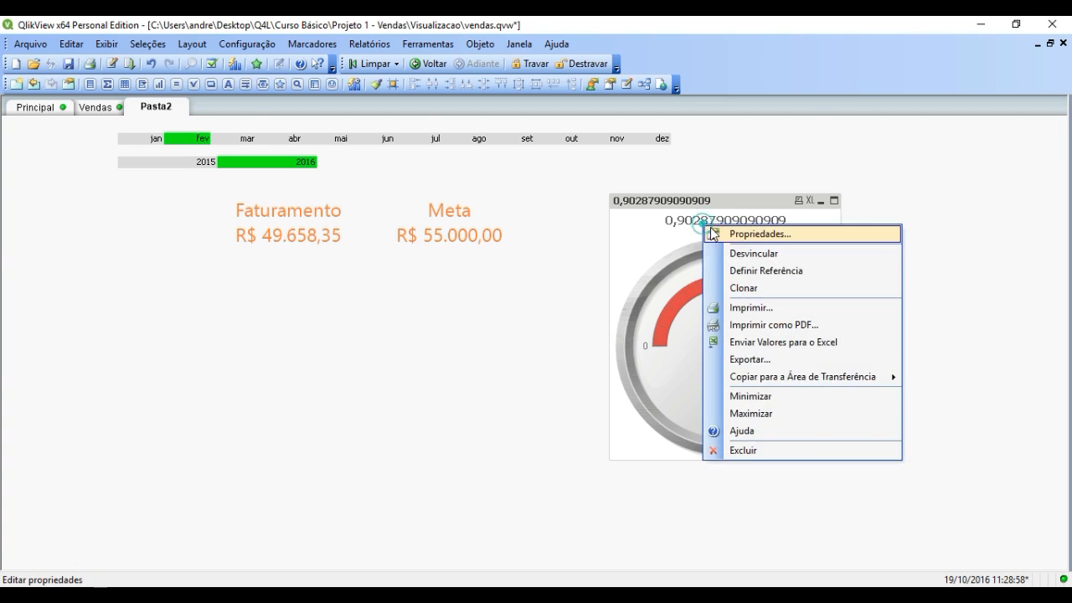
{"action": "left_click", "coordinate": [725, 234]}
{"action": "left_click_drag", "start_coordinate": [549, 126], "coordinate": [324, 129]}
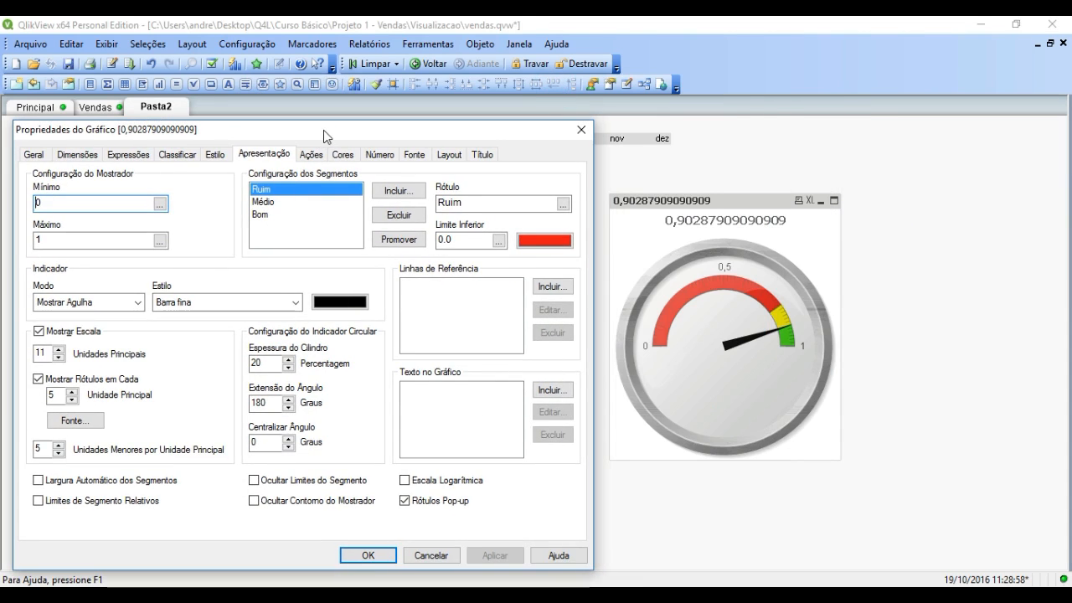
{"action": "left_click", "coordinate": [215, 154]}
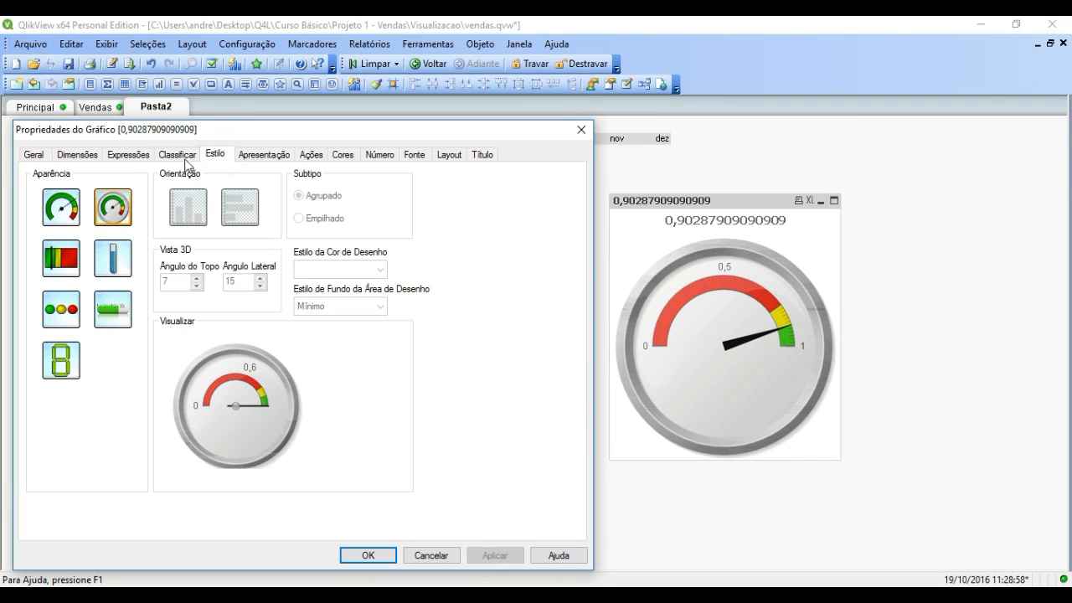
{"action": "left_click", "coordinate": [61, 213]}
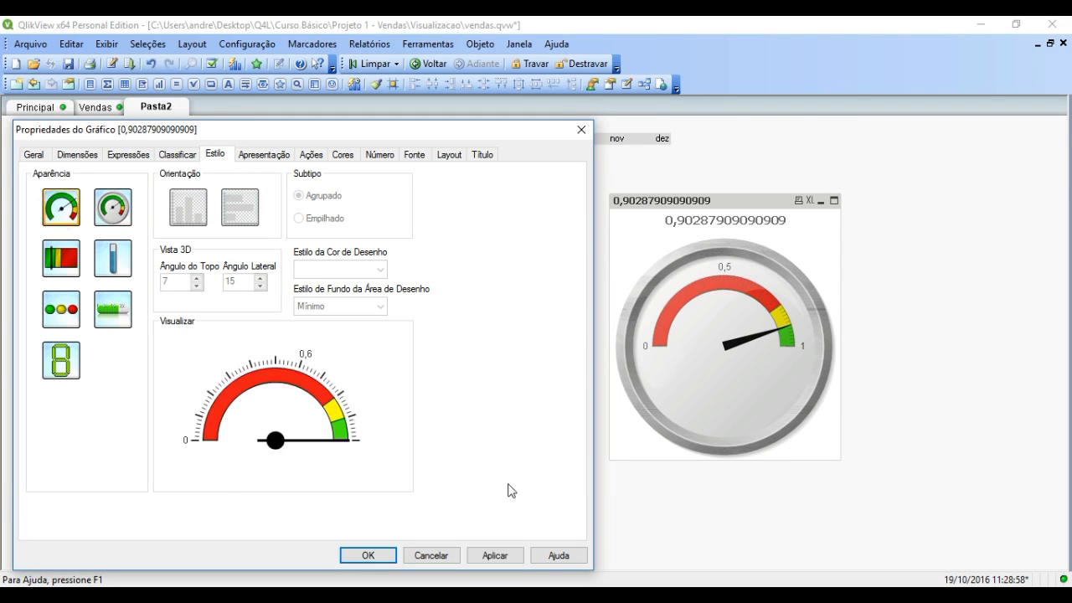
{"action": "left_click", "coordinate": [494, 557]}
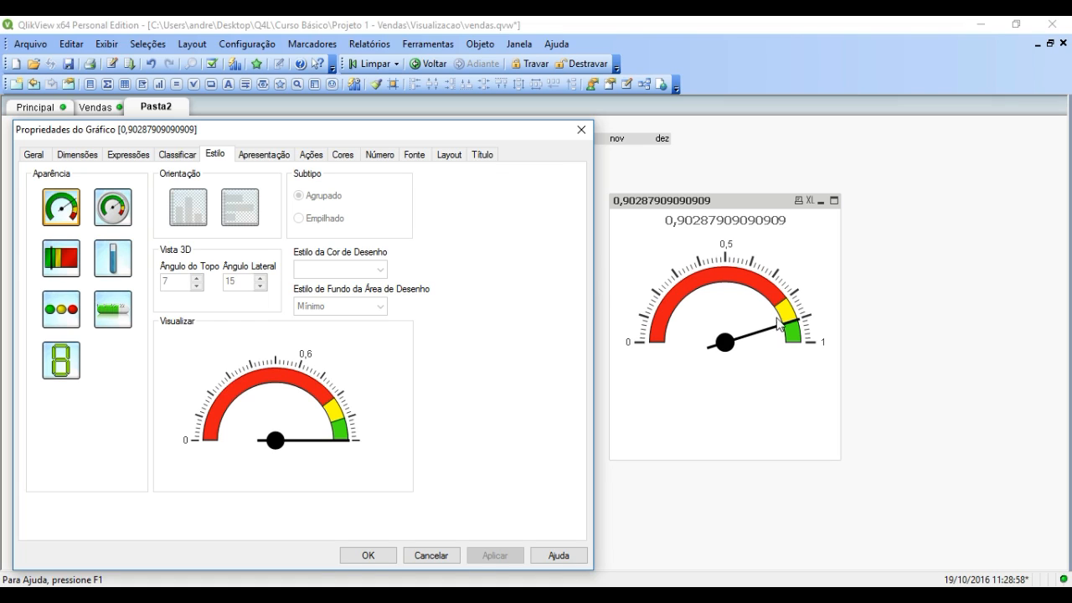
- Try the linear segmented gauge style, applying it first vertically and then with horizontal orientation
{"action": "left_click", "coordinate": [57, 260]}
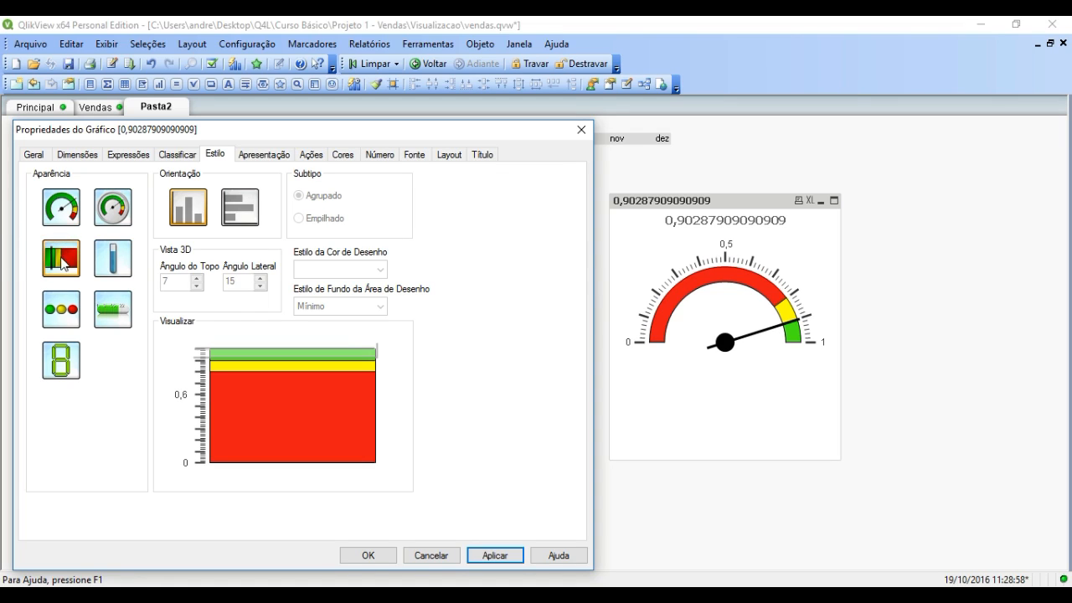
{"action": "left_click", "coordinate": [520, 552]}
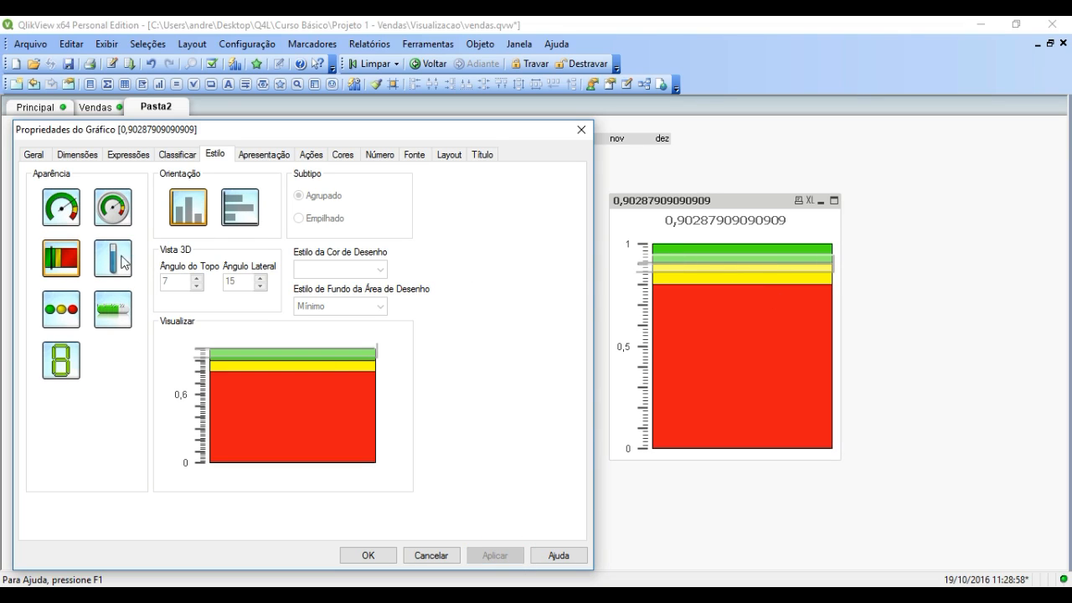
{"action": "left_click", "coordinate": [240, 211]}
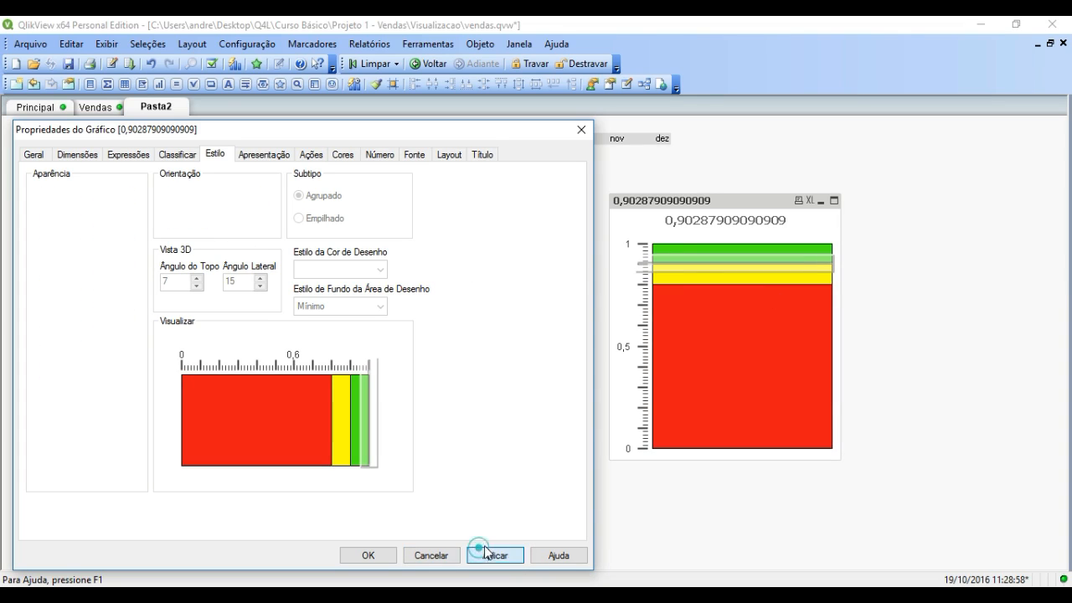
{"action": "left_click", "coordinate": [489, 554]}
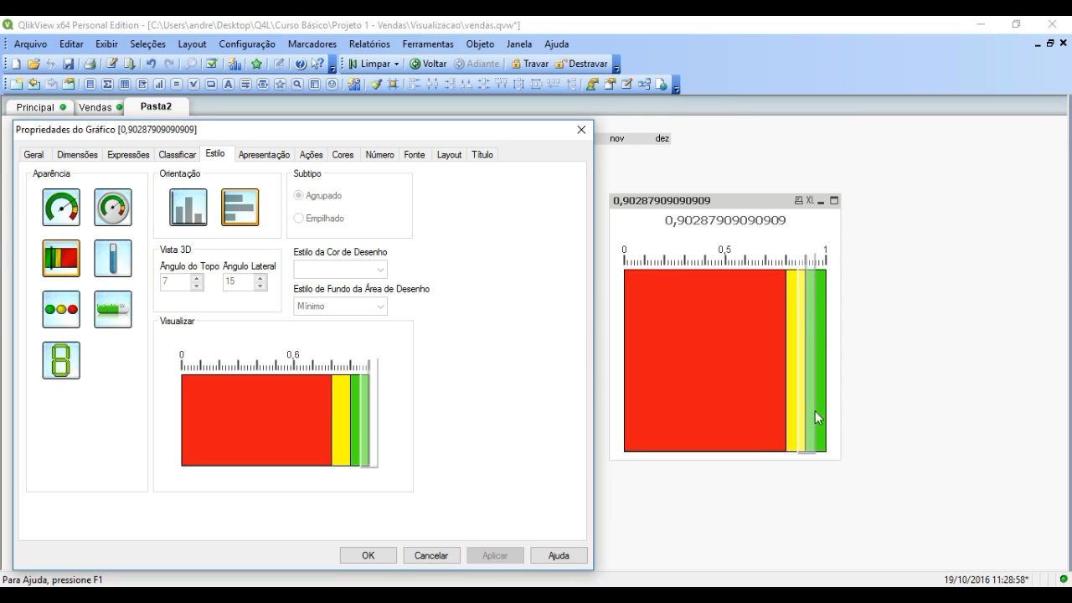
- Try the test tube style and then the traffic light style on the gauge, applying each one
{"action": "left_click", "coordinate": [113, 259]}
{"action": "left_click", "coordinate": [483, 557]}
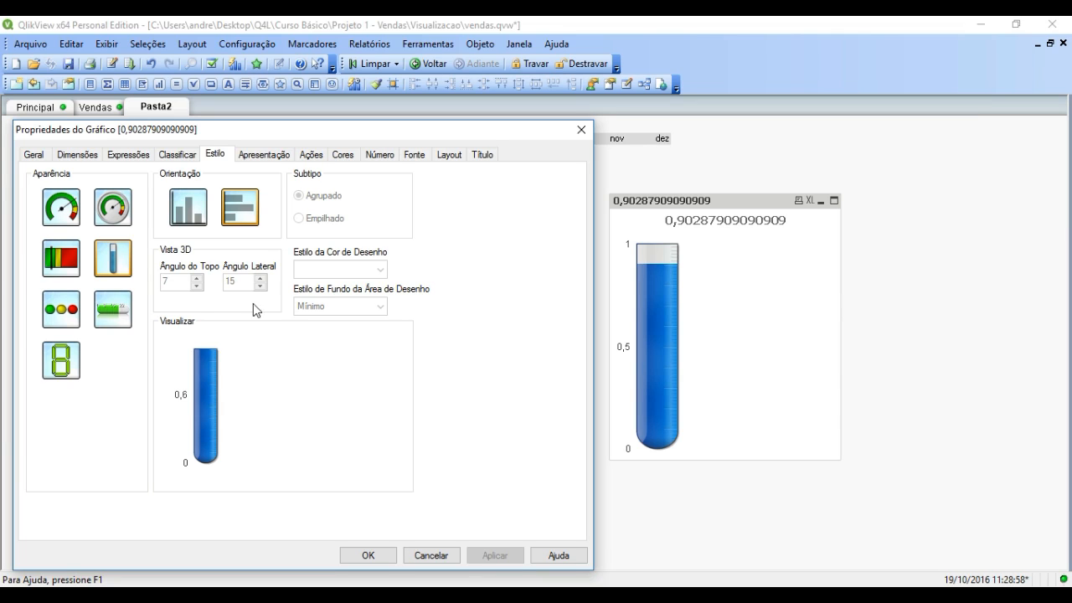
{"action": "left_click", "coordinate": [65, 308]}
{"action": "left_click", "coordinate": [505, 557]}
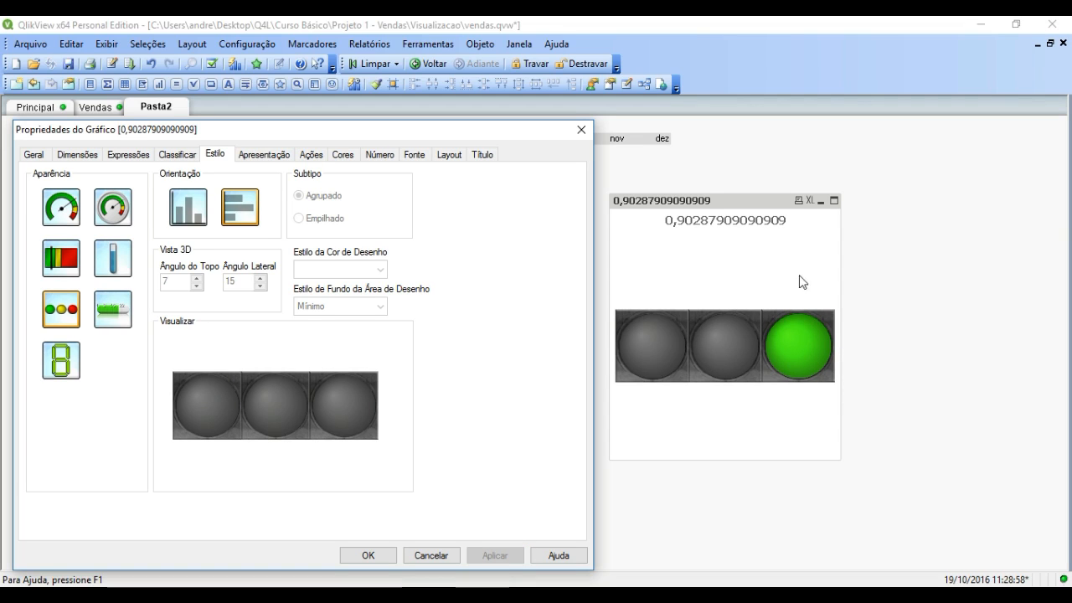
- Apply the horizontal rounded bar style to the gauge, confirm it, and shrink the chart object around the bar
{"action": "left_click", "coordinate": [121, 311]}
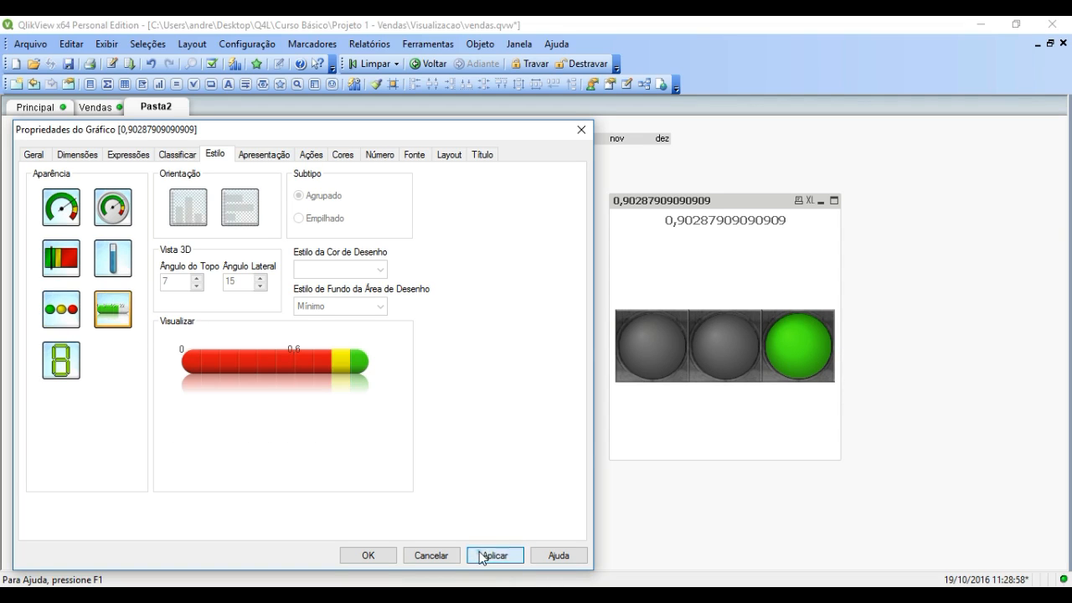
{"action": "left_click", "coordinate": [494, 556]}
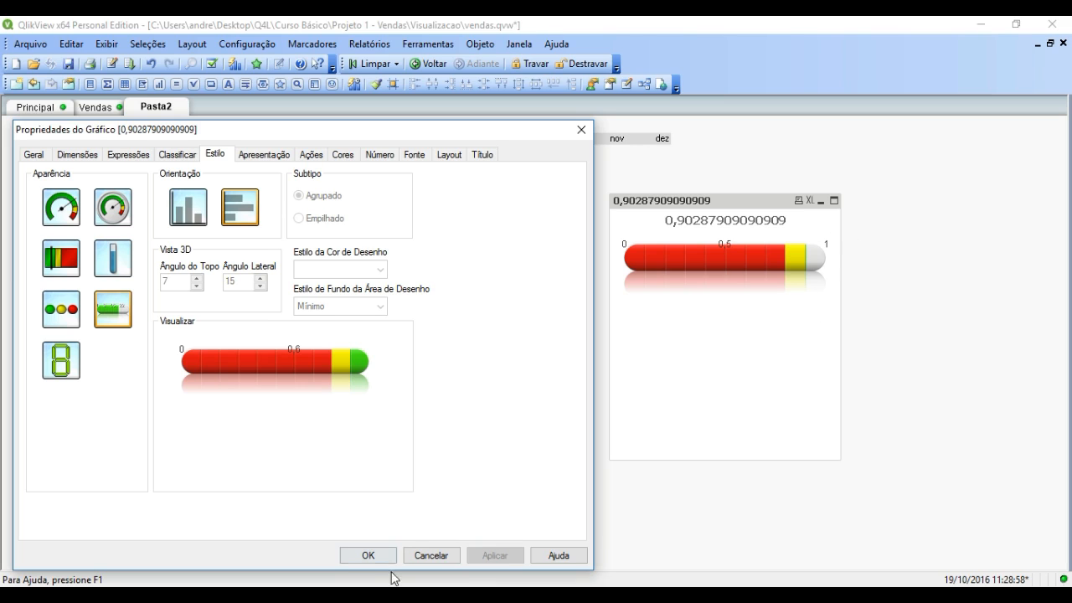
{"action": "left_click", "coordinate": [368, 555]}
{"action": "left_click_drag", "start_coordinate": [837, 457], "coordinate": [780, 264]}
- Change the gauge's appearance to the digital LED display and confirm
{"action": "right_click", "coordinate": [734, 244]}
{"action": "left_click", "coordinate": [750, 250]}
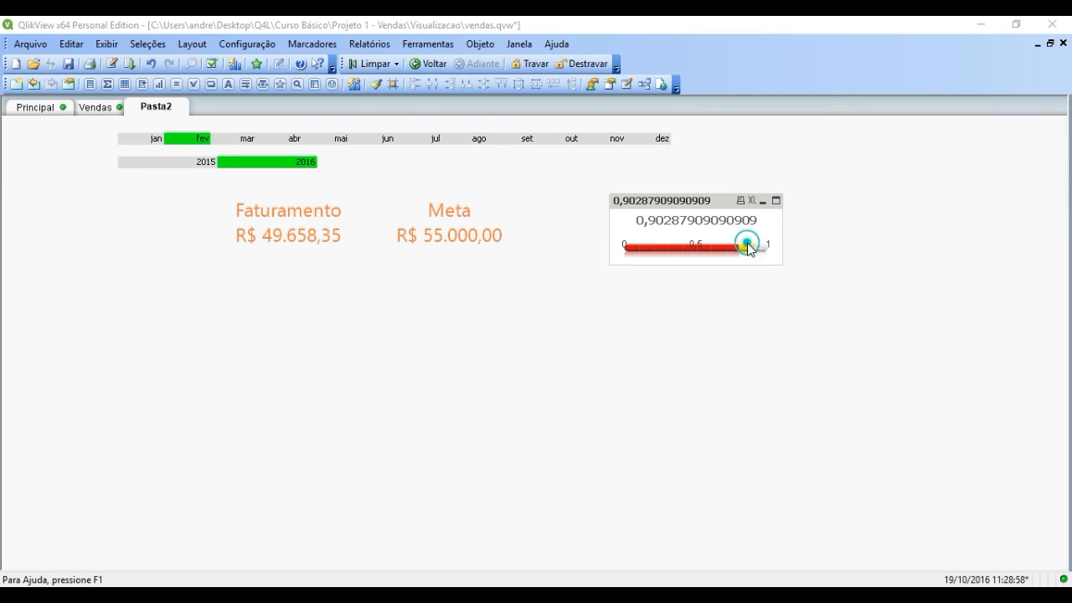
{"action": "left_click_drag", "start_coordinate": [695, 88], "coordinate": [465, 87]}
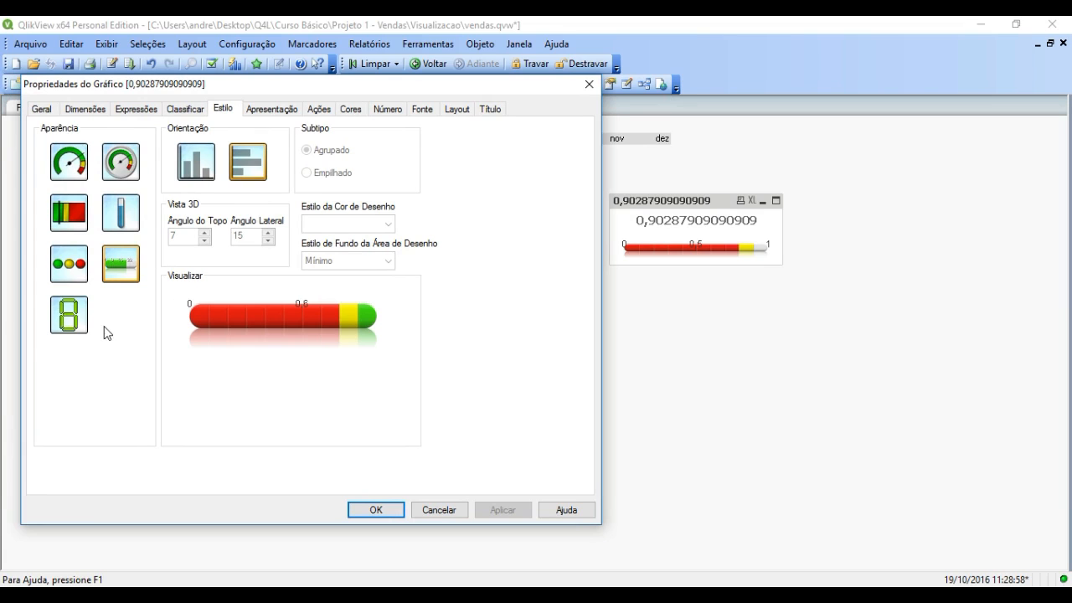
{"action": "left_click", "coordinate": [67, 317]}
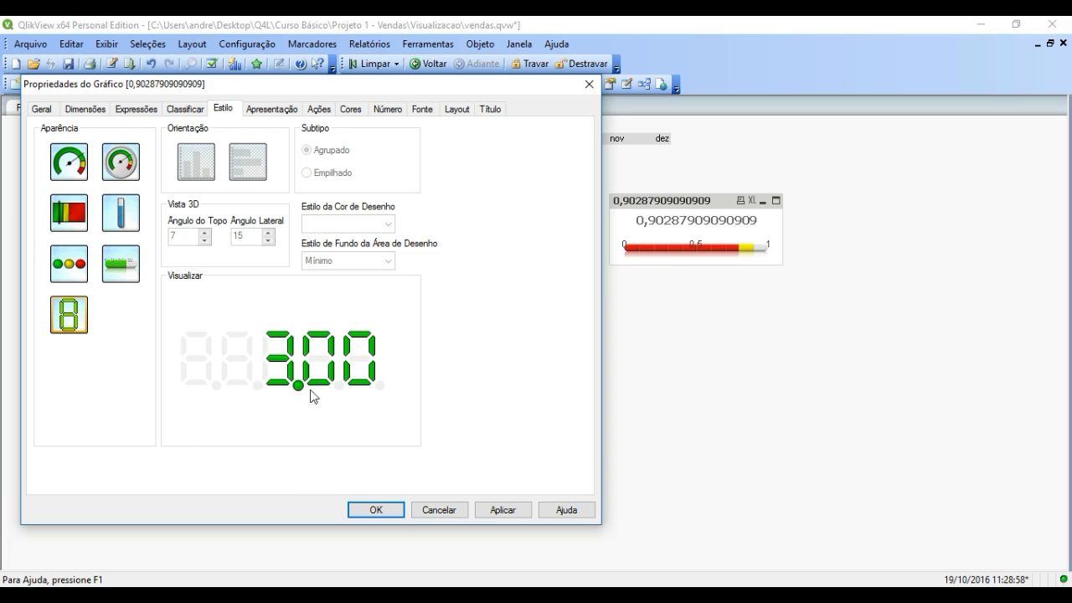
{"action": "left_click", "coordinate": [376, 510]}
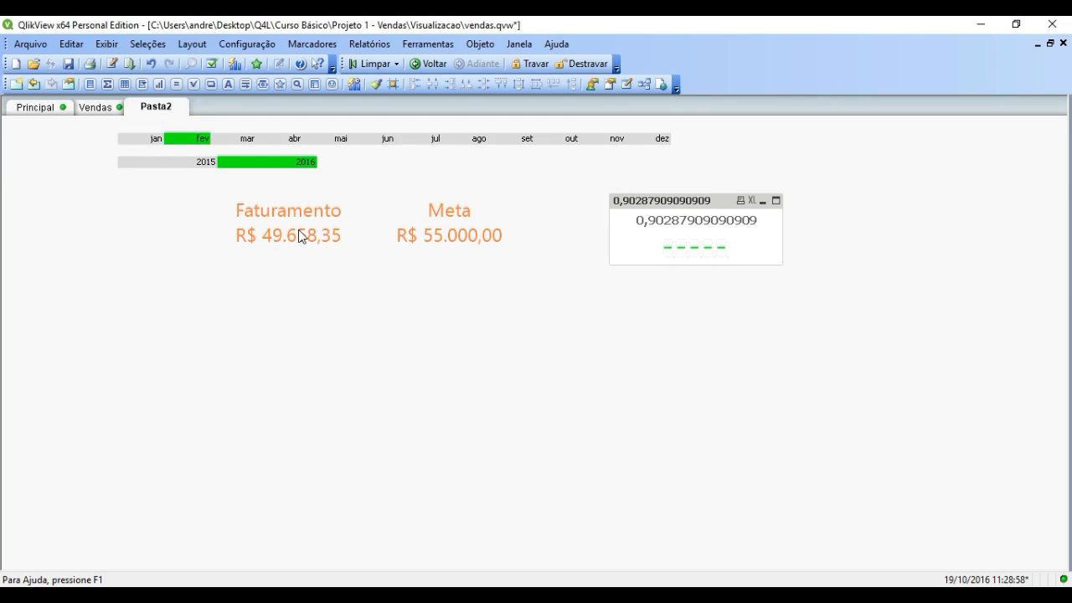
- Apply 12 digits to the gauge's LED display, then apply 15 digits instead
{"action": "right_click", "coordinate": [662, 205]}
{"action": "left_click", "coordinate": [695, 214]}
{"action": "left_click_drag", "start_coordinate": [483, 92], "coordinate": [371, 97]}
{"action": "left_click", "coordinate": [280, 114]}
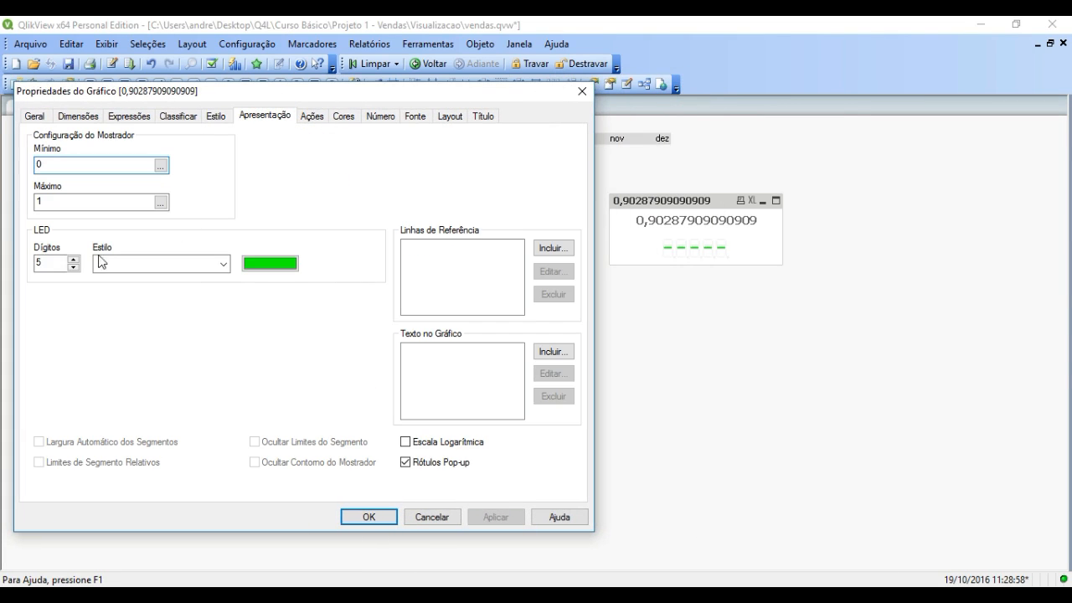
{"action": "double_click", "coordinate": [52, 262]}
{"action": "type", "text": "12"}
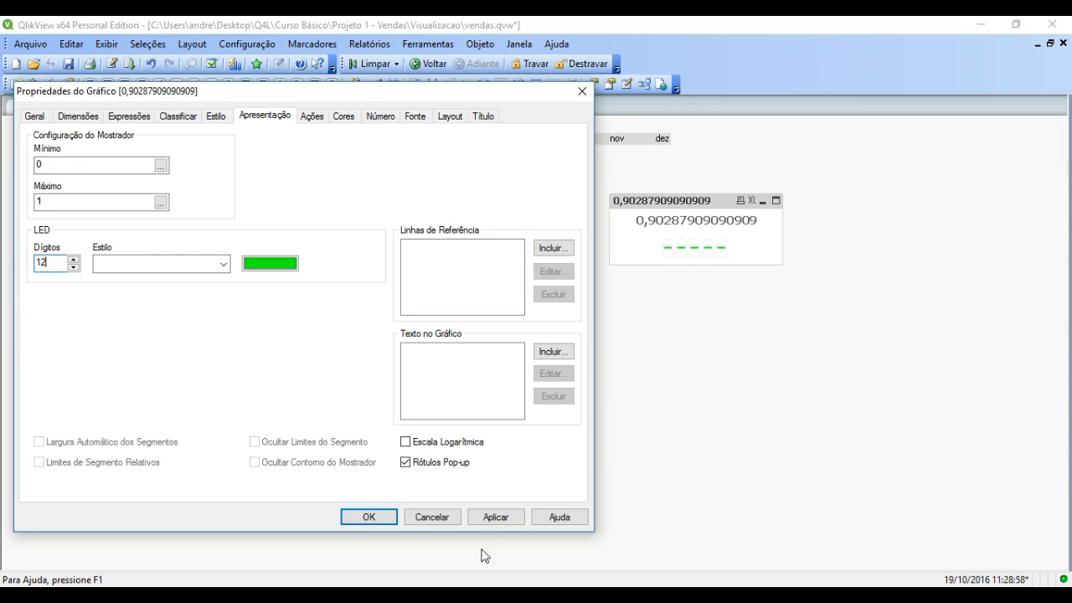
{"action": "left_click", "coordinate": [496, 517]}
{"action": "left_click_drag", "start_coordinate": [58, 263], "coordinate": [31, 264]}
{"action": "type", "text": "15"}
{"action": "left_click", "coordinate": [494, 516]}
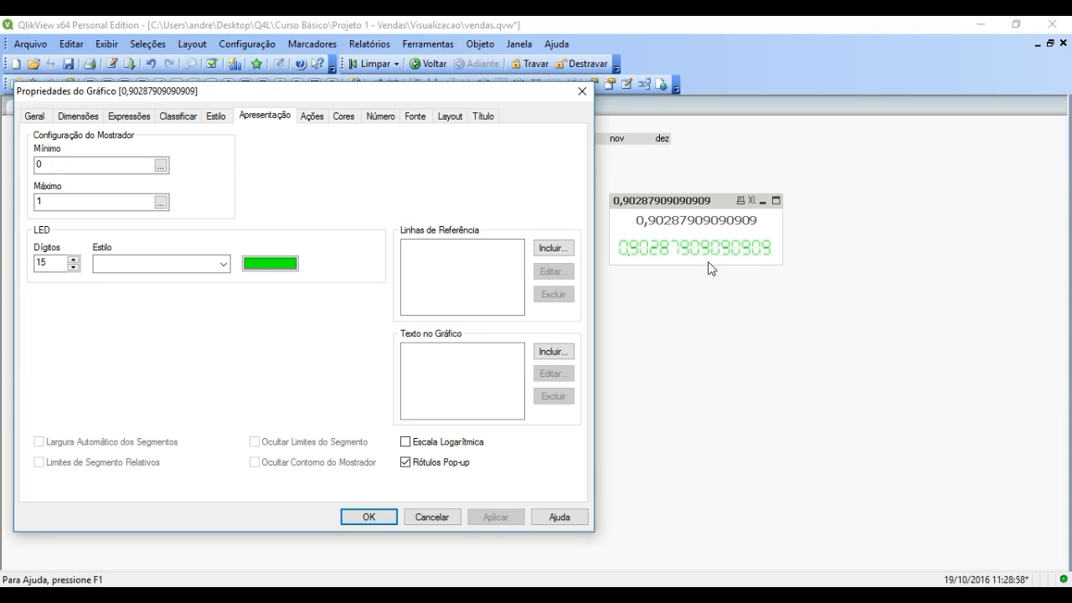
- Set the LED display's style to EstiloIndicador and apply it
{"action": "left_click", "coordinate": [223, 263]}
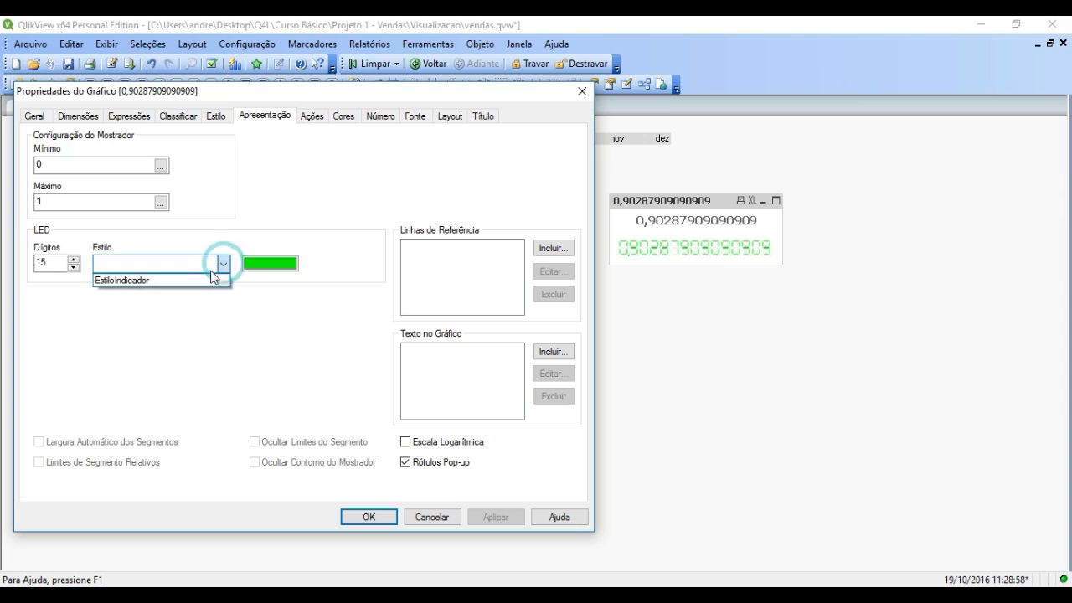
{"action": "left_click", "coordinate": [207, 276]}
{"action": "left_click", "coordinate": [498, 514]}
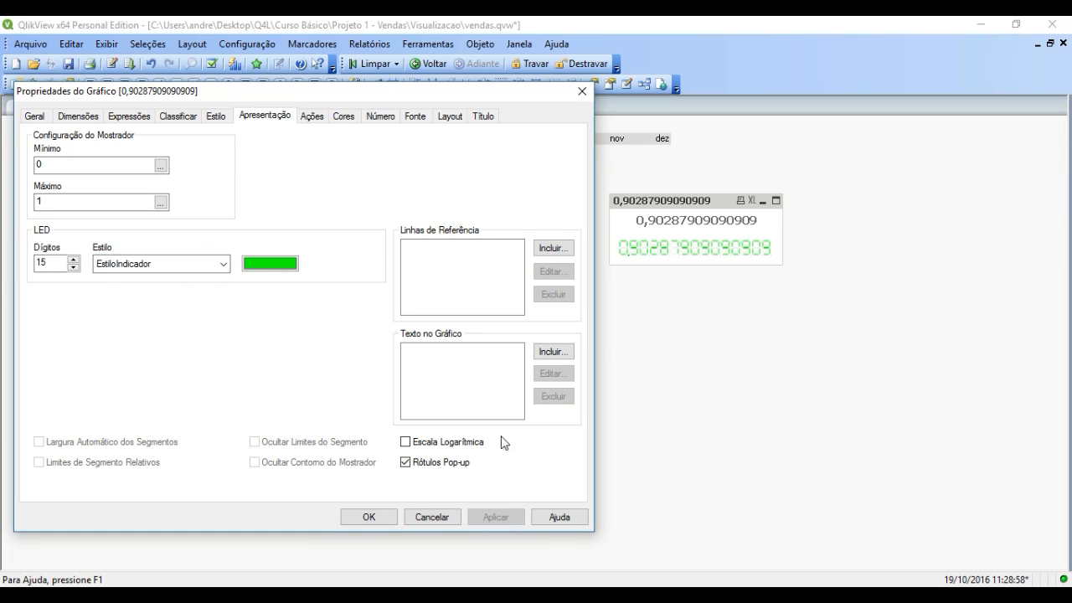
- Switch the chart's appearance from the LED display back to the plain circular dial and confirm
{"action": "left_click_drag", "start_coordinate": [331, 93], "coordinate": [623, 98]}
{"action": "left_click", "coordinate": [506, 122]}
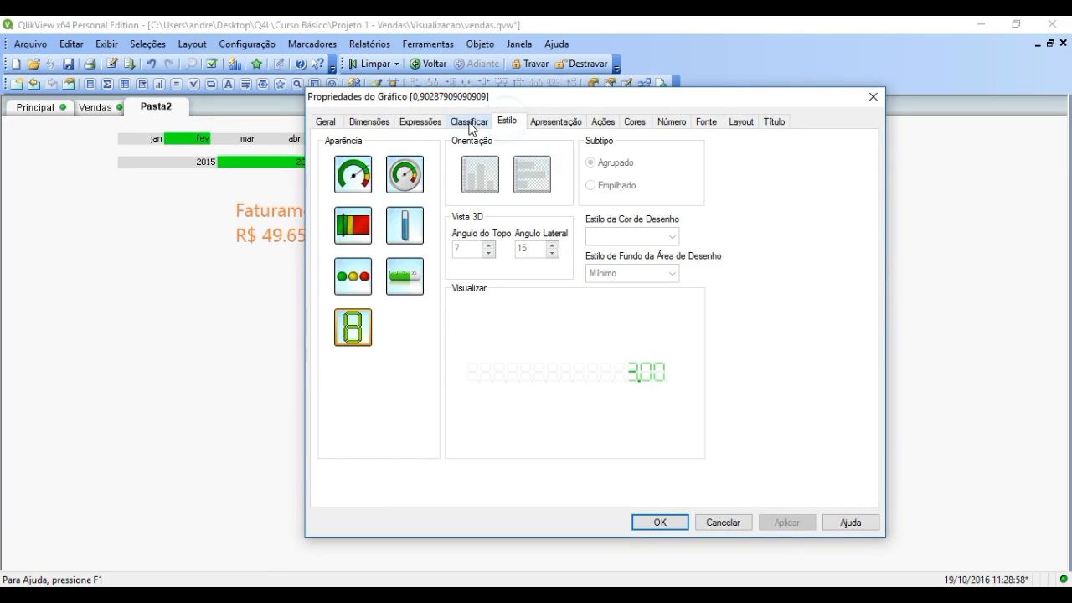
{"action": "left_click", "coordinate": [469, 122]}
{"action": "left_click", "coordinate": [420, 121]}
{"action": "left_click", "coordinate": [506, 122]}
{"action": "left_click_drag", "start_coordinate": [610, 96], "coordinate": [634, 131]}
{"action": "left_click", "coordinate": [459, 207]}
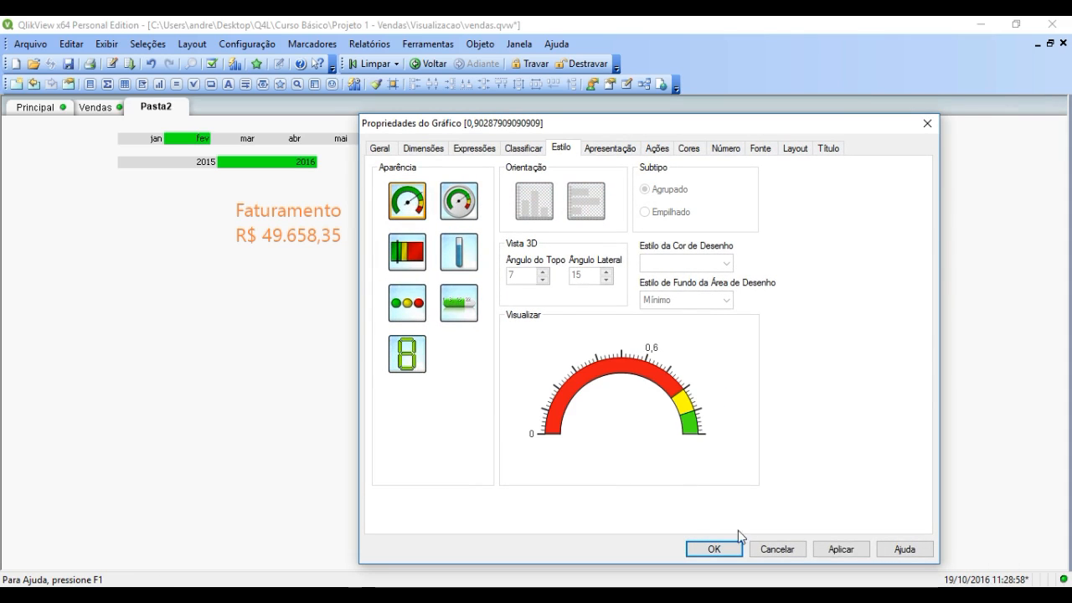
{"action": "left_click", "coordinate": [727, 553]}
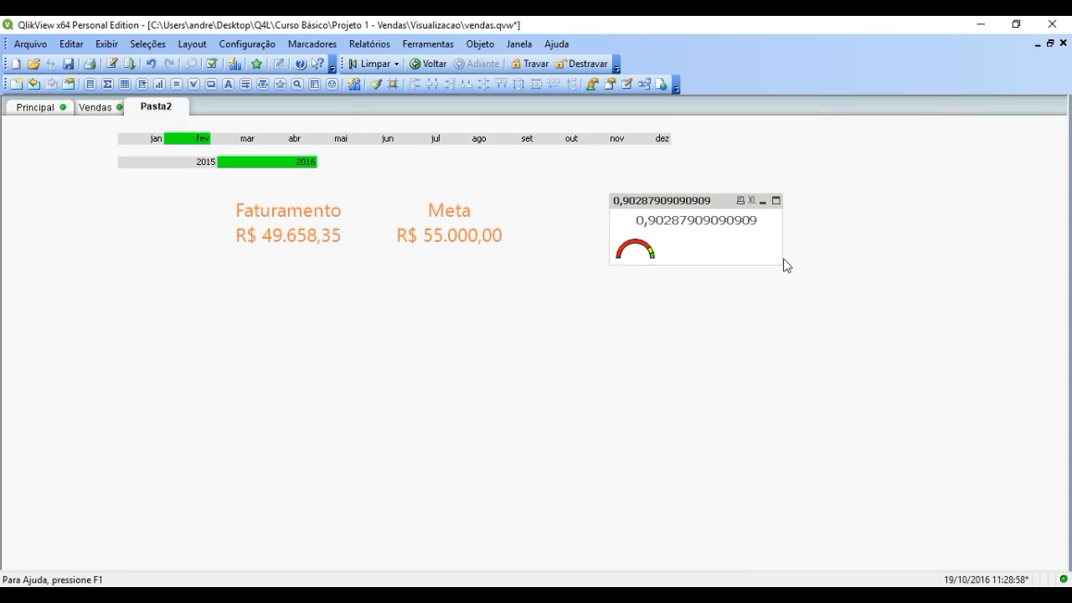
- Enlarge the gauge chart object so the semicircular dial and its scale have room
{"action": "left_click_drag", "start_coordinate": [783, 263], "coordinate": [902, 406]}
{"action": "right_click", "coordinate": [781, 338]}
{"action": "left_click", "coordinate": [467, 379]}
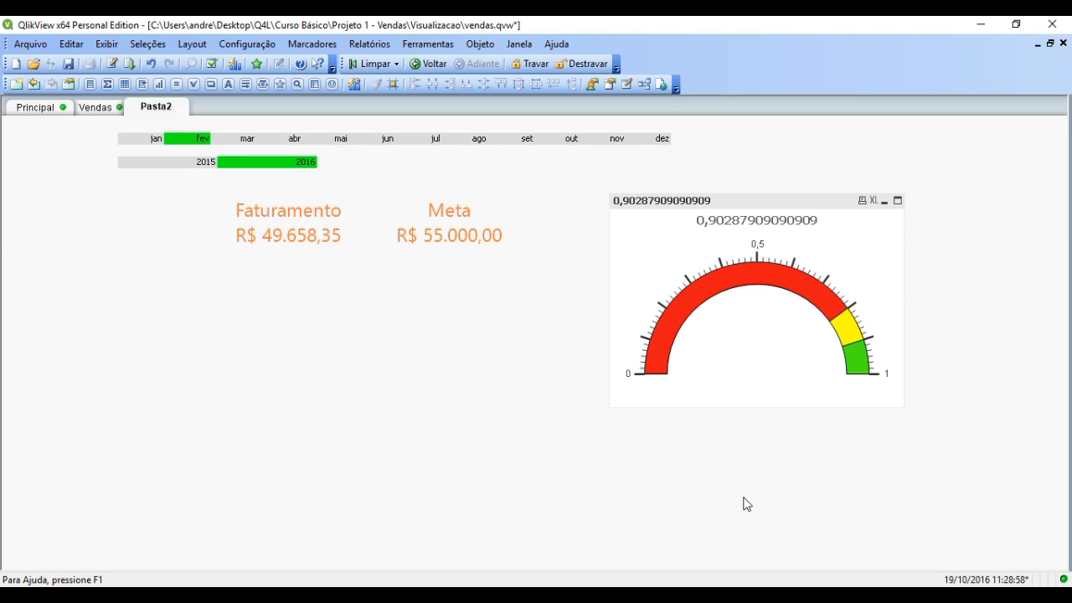
- Move the gauge chart directly below the Faturamento figure, reduce its size slightly, and deselect it
{"action": "left_click_drag", "start_coordinate": [728, 203], "coordinate": [318, 281]}
{"action": "left_click", "coordinate": [494, 483]}
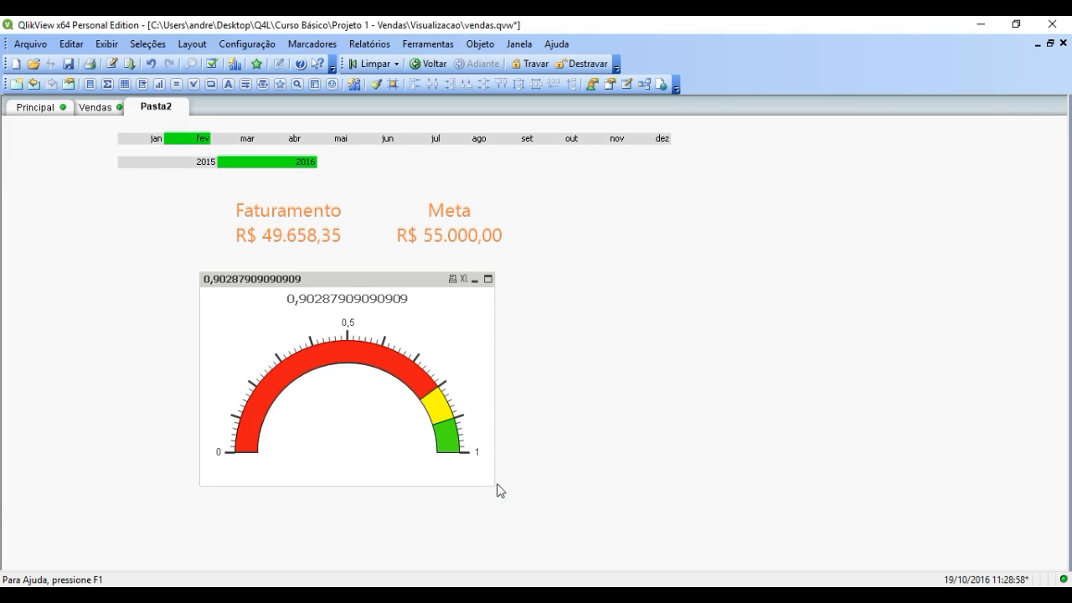
{"action": "left_click_drag", "start_coordinate": [493, 484], "coordinate": [428, 454]}
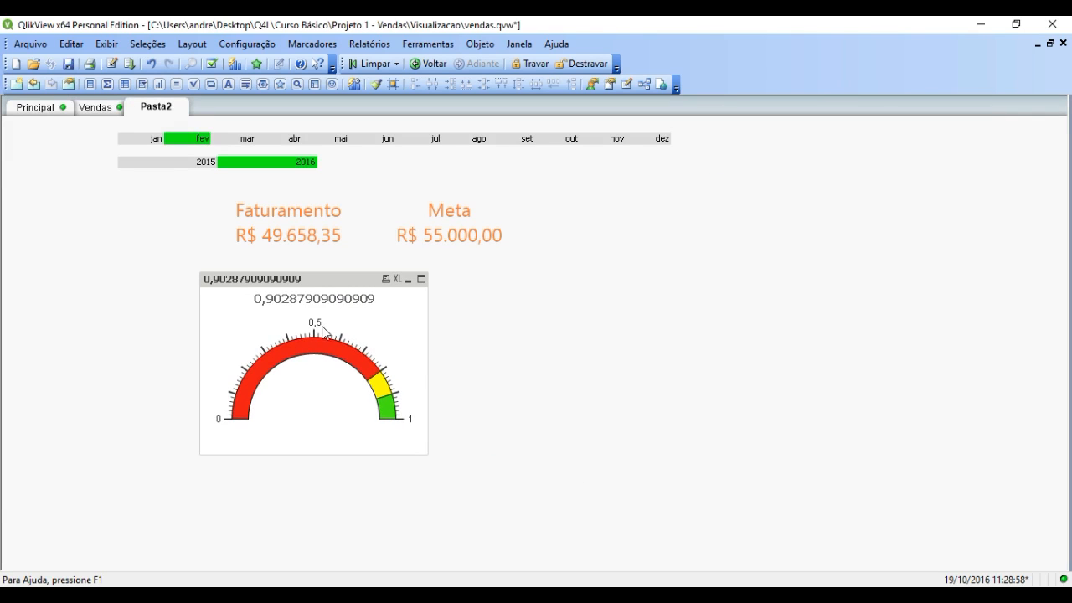
{"action": "left_click", "coordinate": [765, 407]}
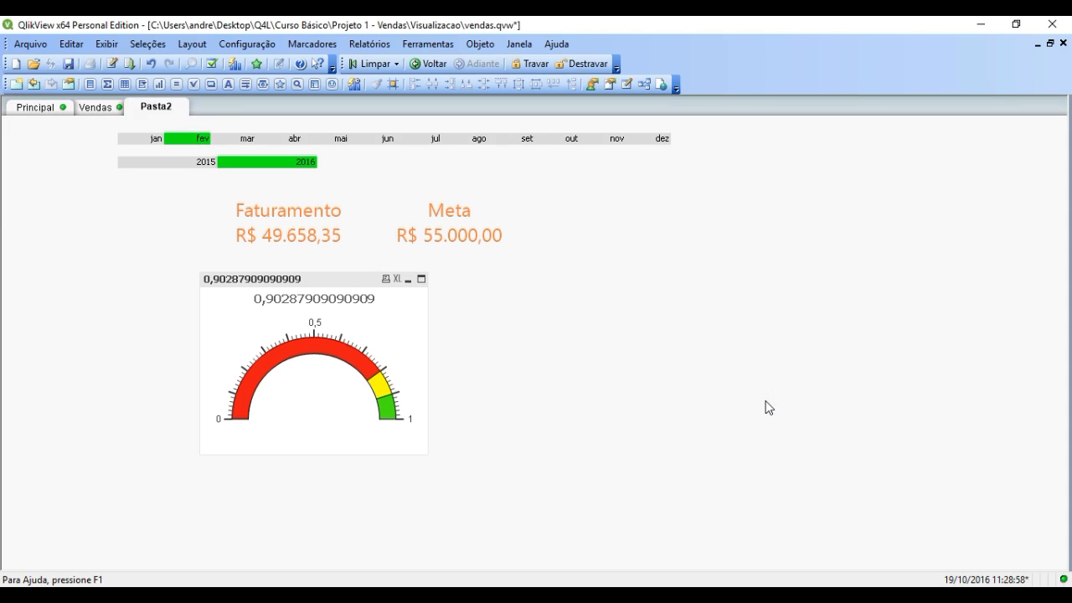